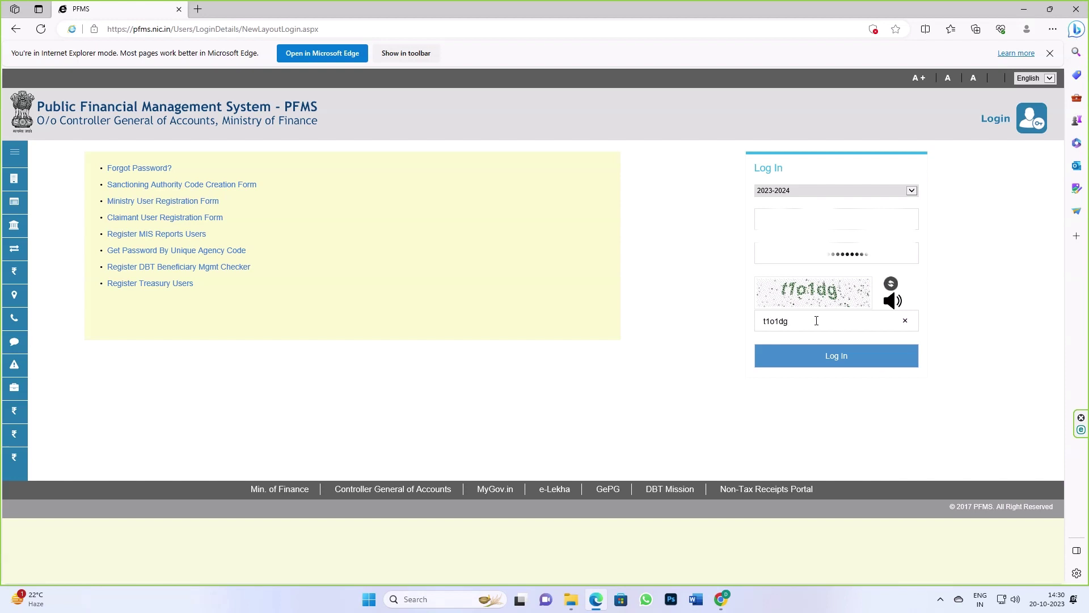
Step: Log in to PFMS and open the DSC Sign Payment File WinApp page from E-Payment's Digitally Sign Payment File page
left_click(837, 358)
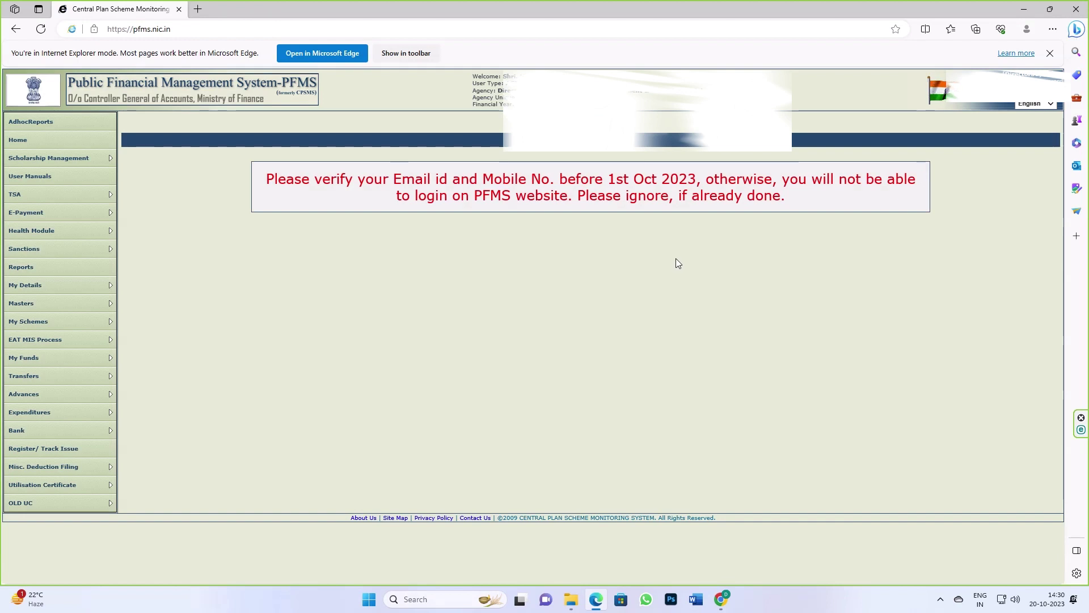
mouse_move(31, 210)
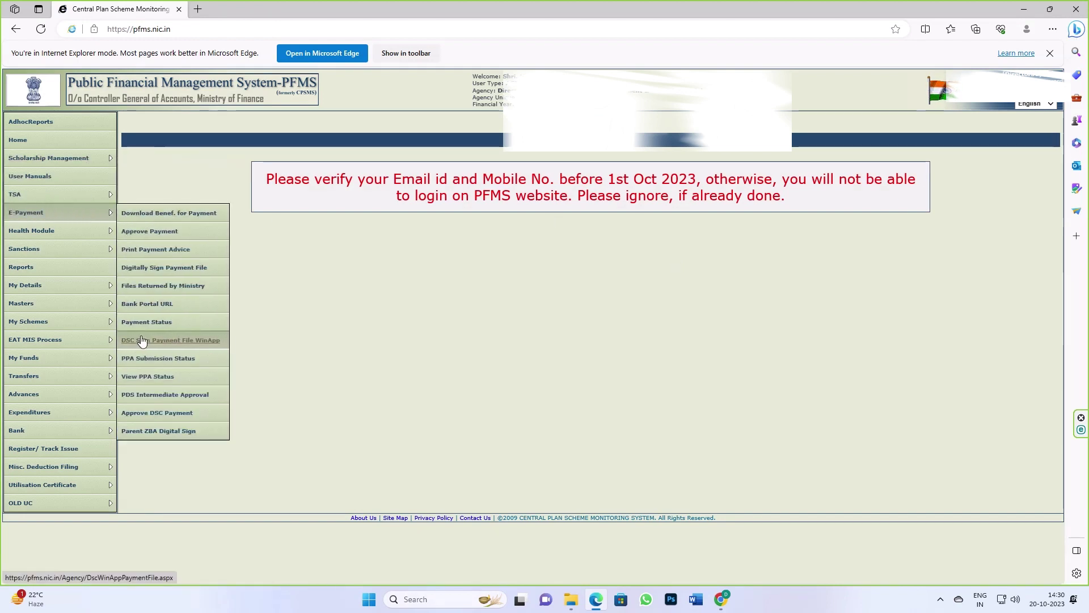
left_click(145, 267)
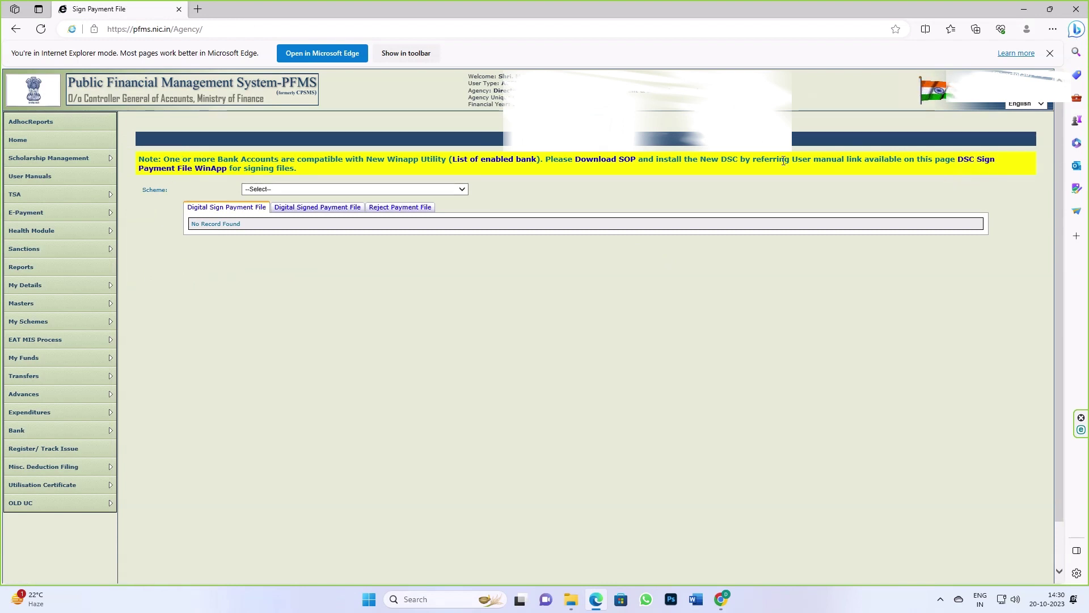
left_click(974, 161)
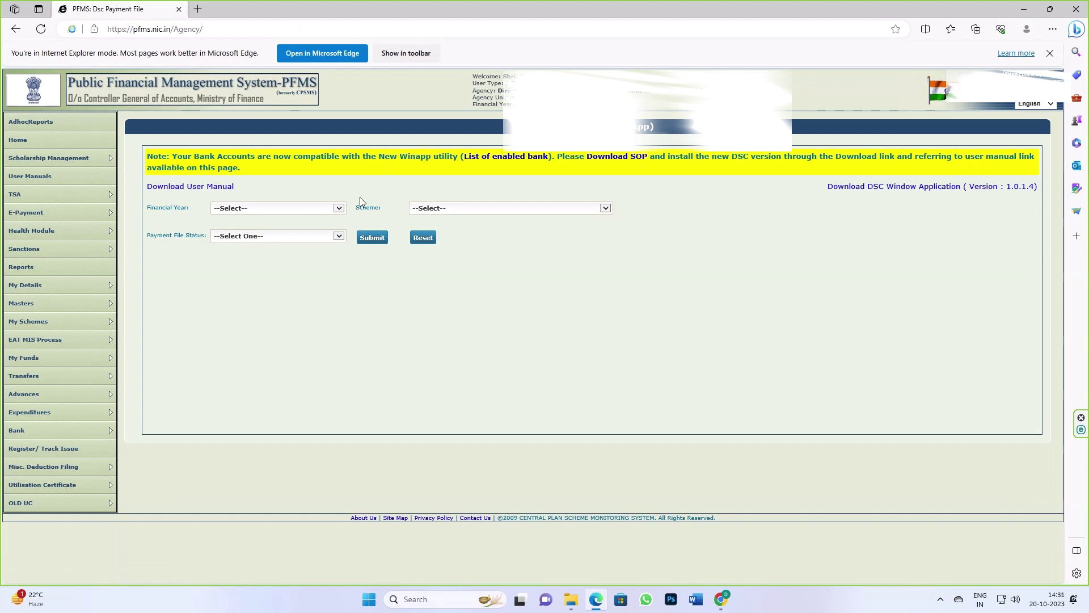
Step: Try to download the DSC Window Application (Version 1.0.1.4) as a zip file with the download manager
left_click(867, 190)
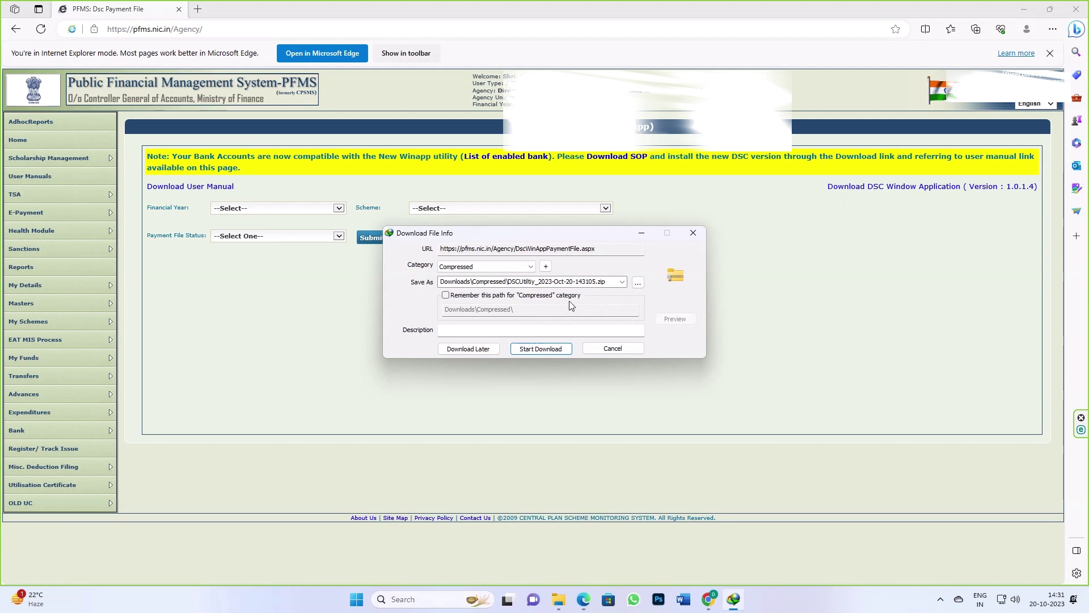
left_click(534, 349)
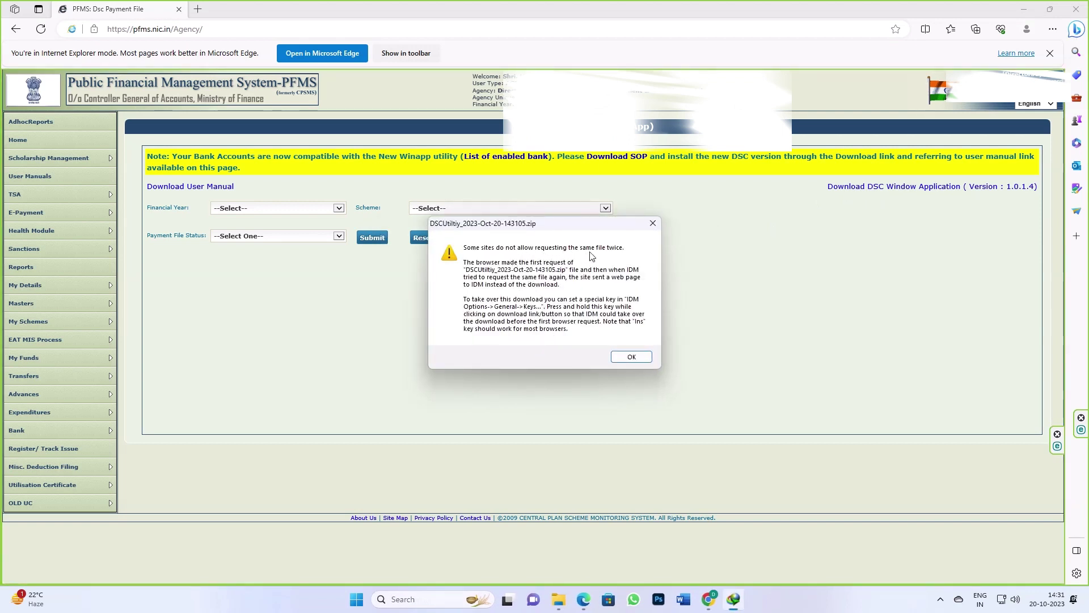
left_click(631, 356)
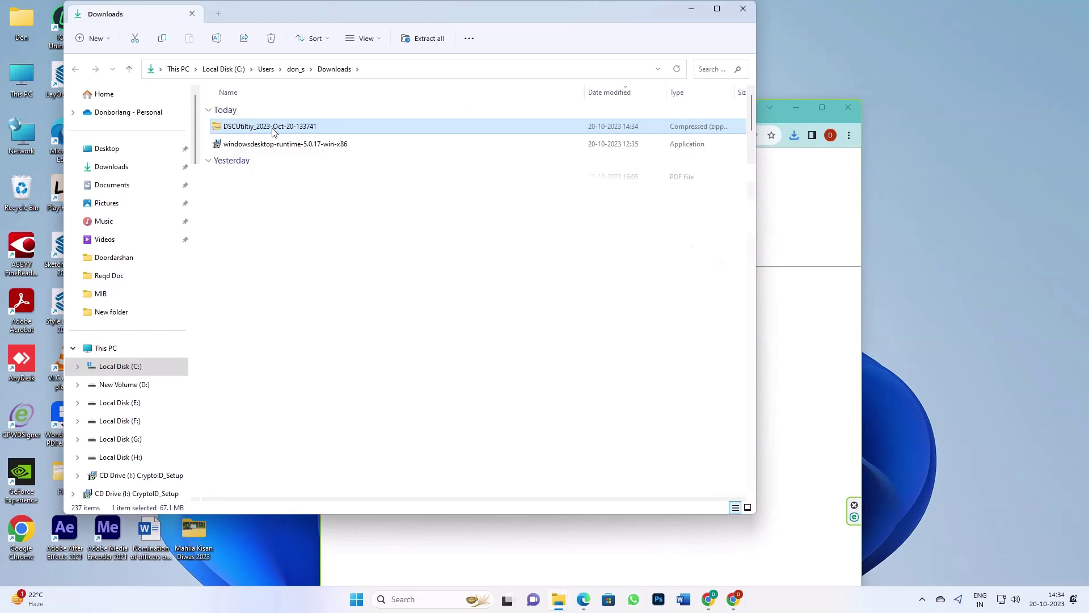
Step: Open the DSCUtiltiy_2023-Oct-20-133741 archive in Downloads and run PFMS.DSC.Setup, overriding the SmartScreen block
right_click(273, 129)
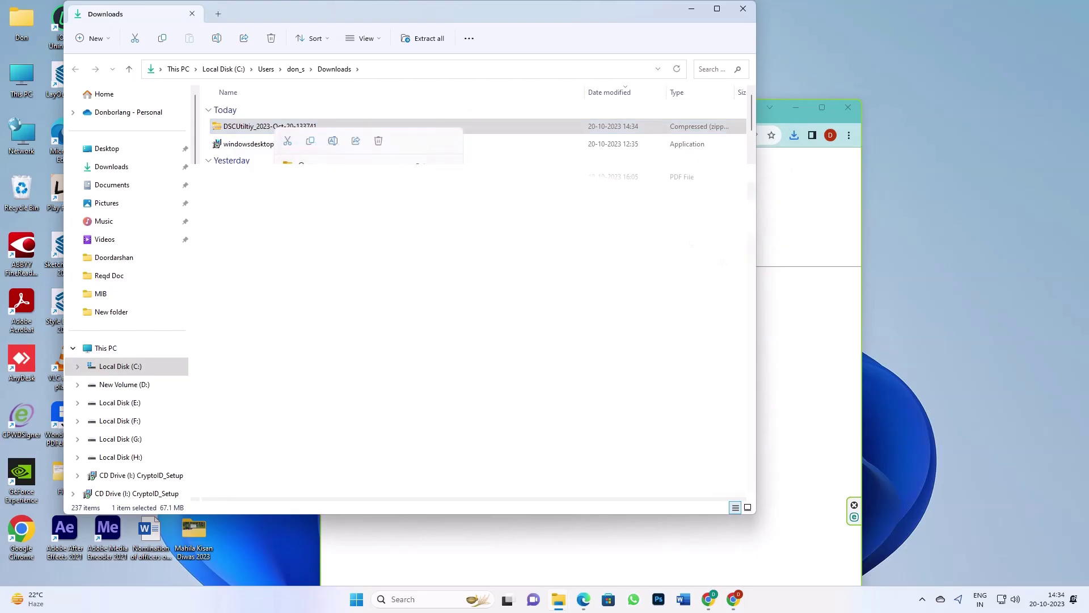
left_click(300, 164)
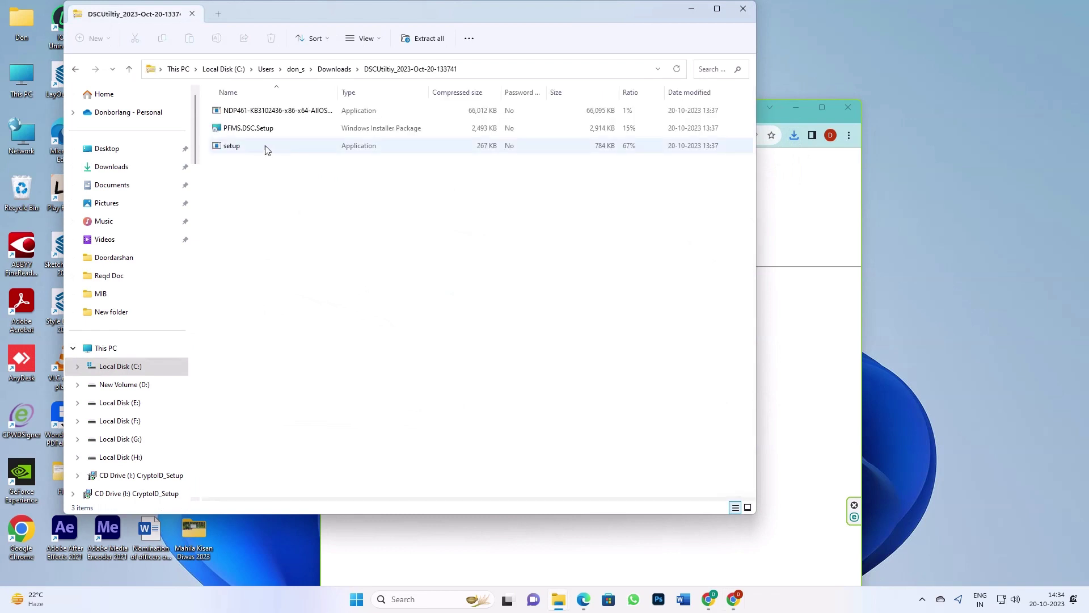
left_click(244, 128)
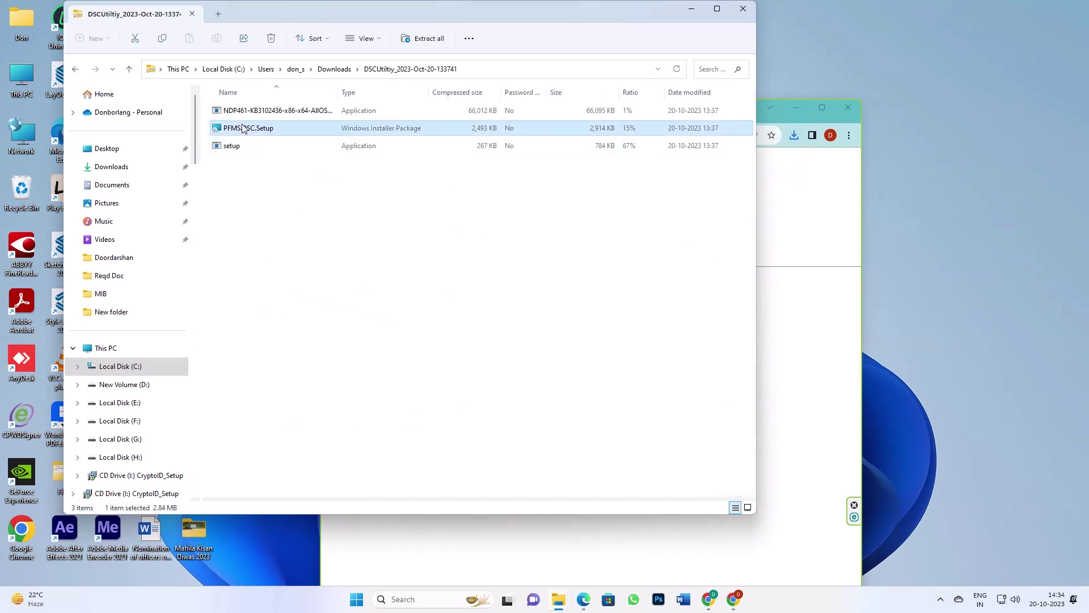
double_click(243, 128)
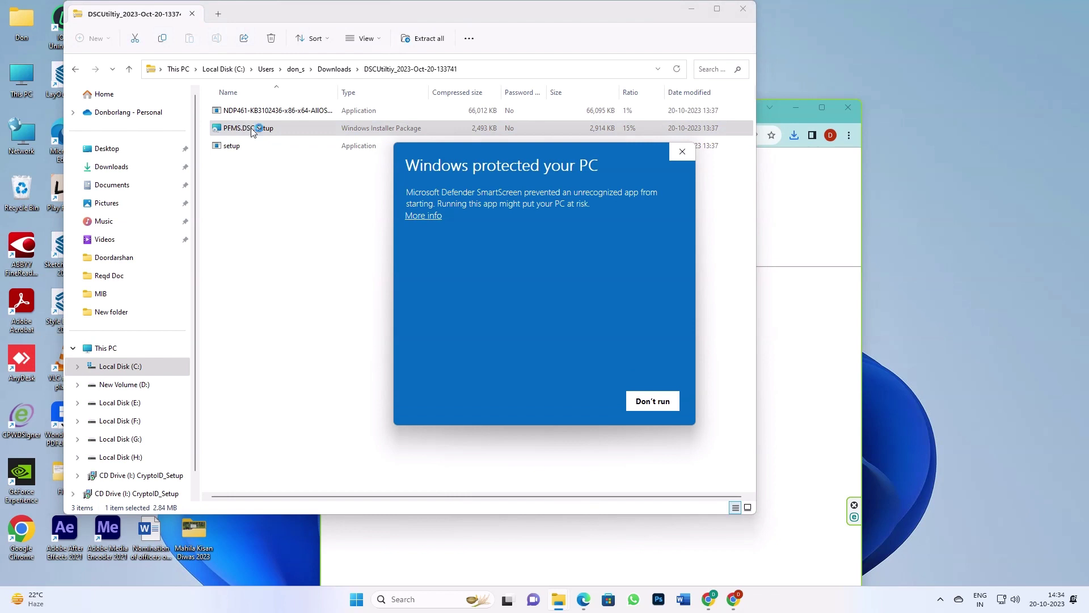
left_click(426, 216)
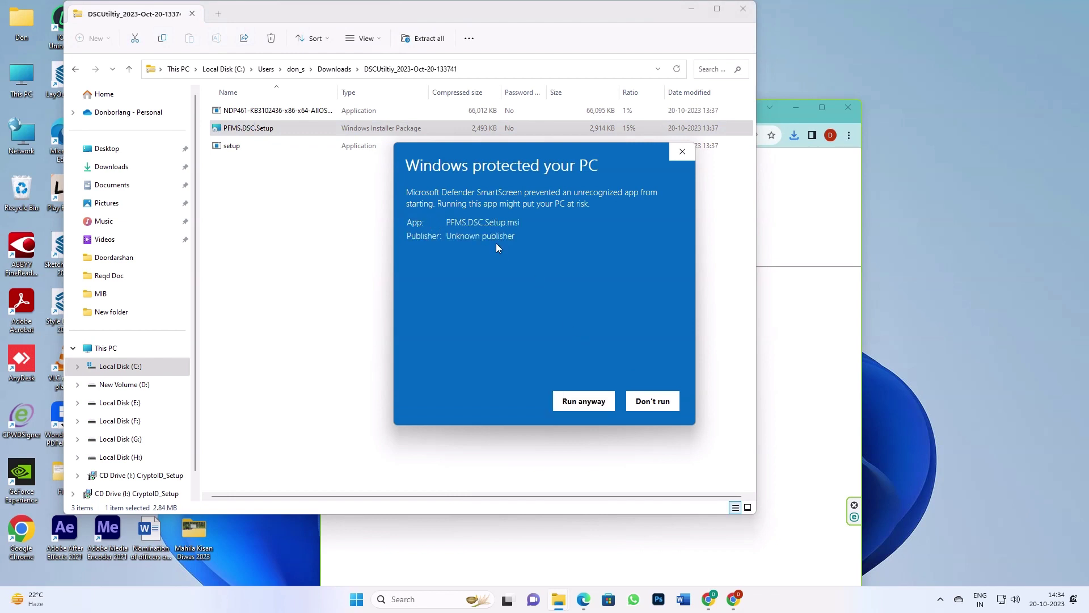
left_click(572, 408)
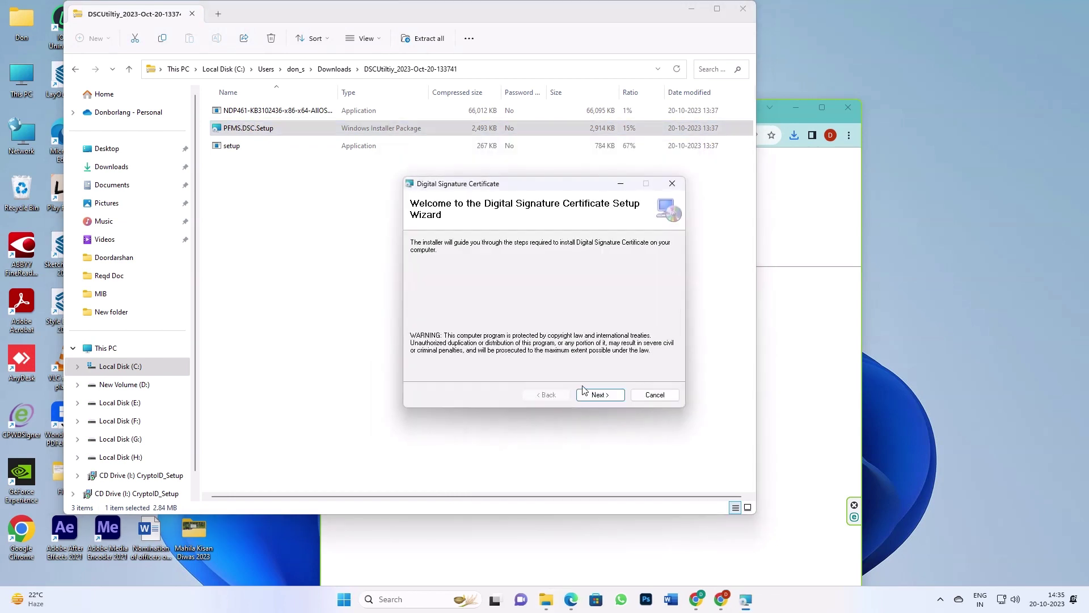
Step: Install Digital Signature Certificate with the setup wizard, accepting the license agreement and agreeing to reboot the machine
left_click(599, 394)
left_click(613, 395)
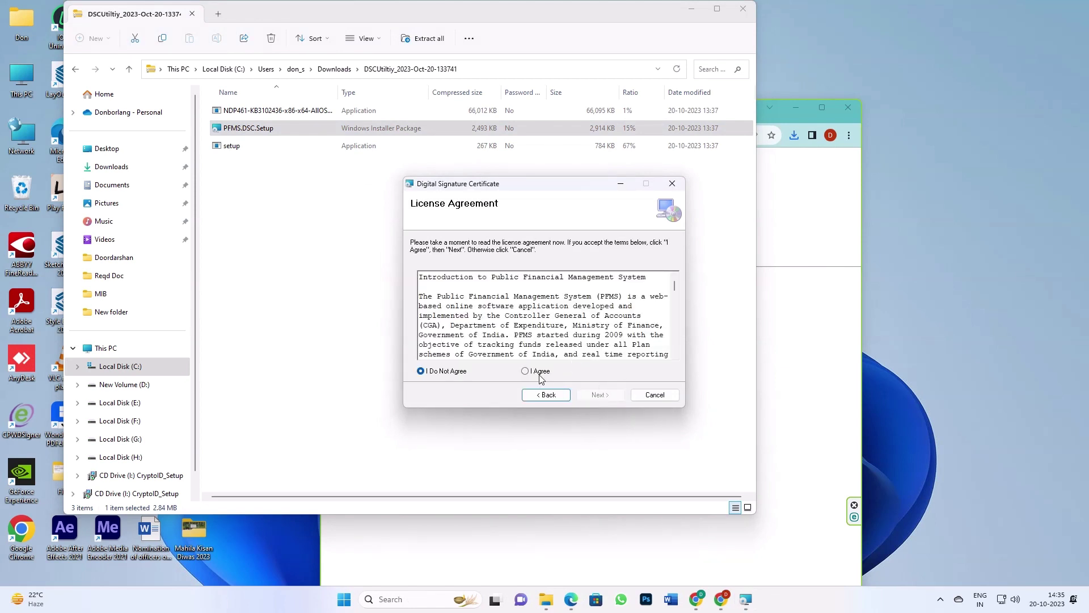
left_click(525, 371)
left_click(601, 395)
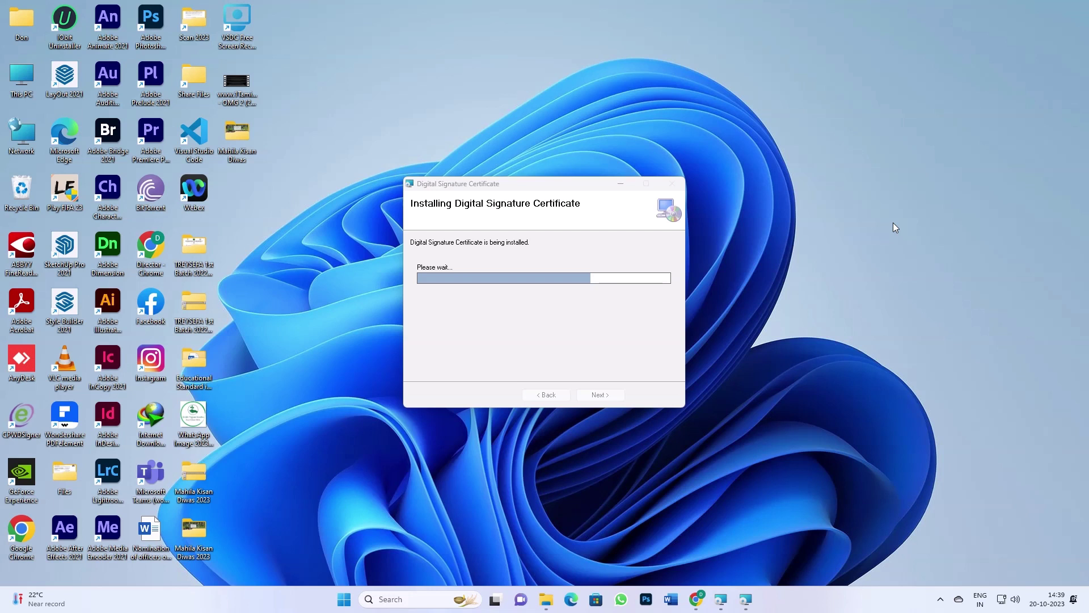
left_click(538, 397)
mouse_move(523, 189)
left_mouse_down()
mouse_move(577, 190)
mouse_move(773, 135)
mouse_move(798, 67)
left_mouse_up()
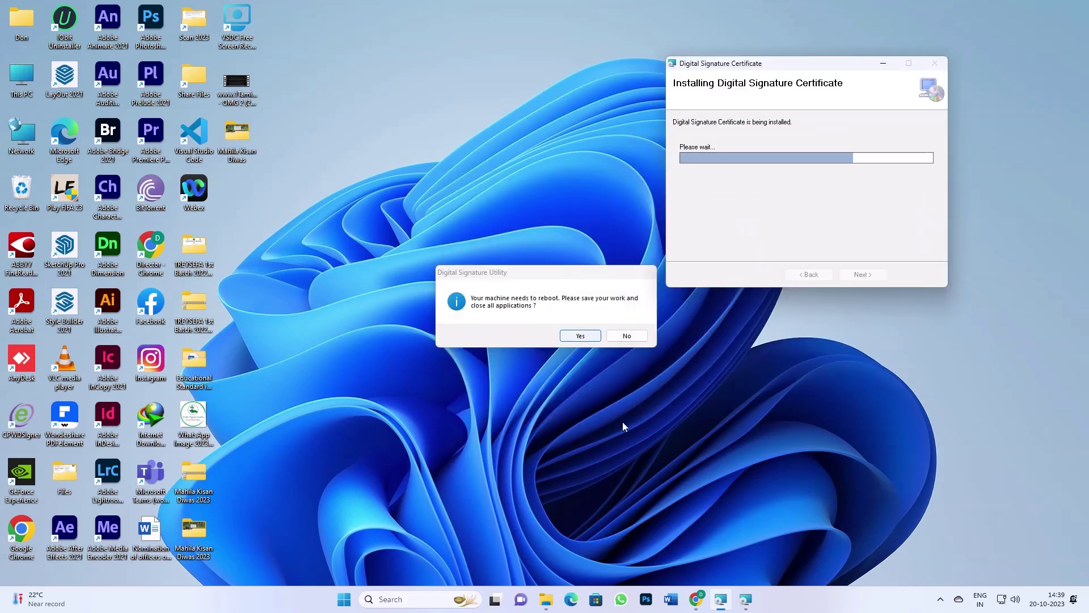
left_click(577, 339)
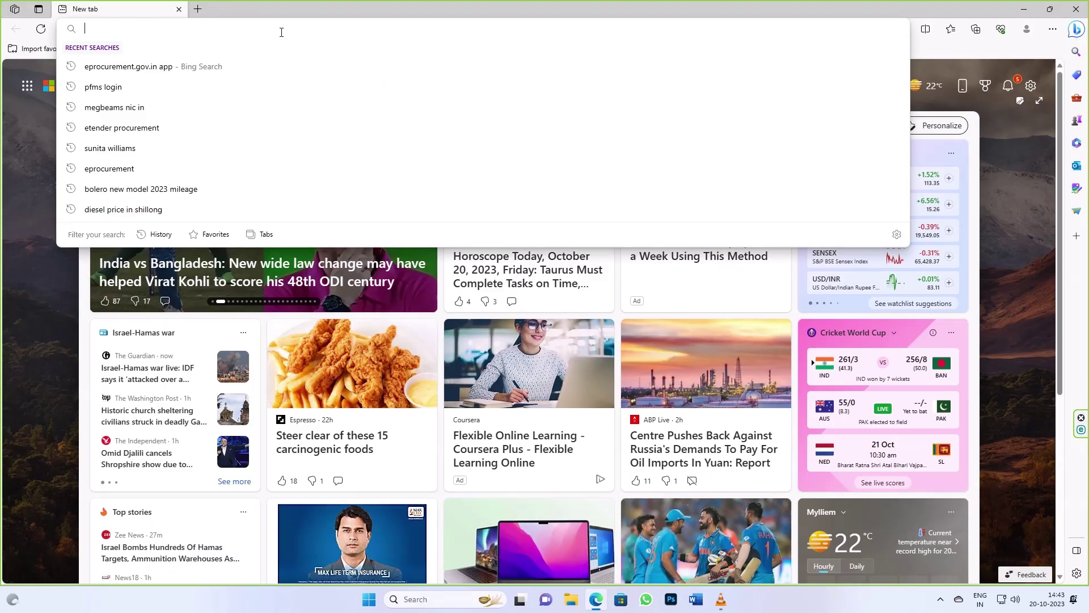
Step: In Microsoft Edge, go to pfms.nic.in and open the PFMS login page
type("pfms.nic.in")
key("Return")
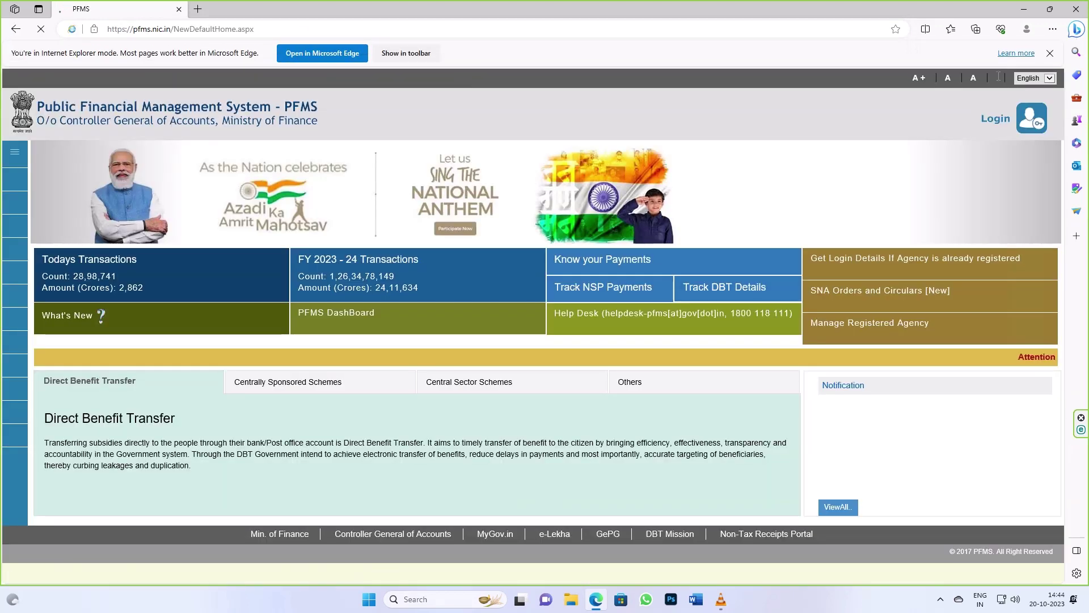
left_click(991, 120)
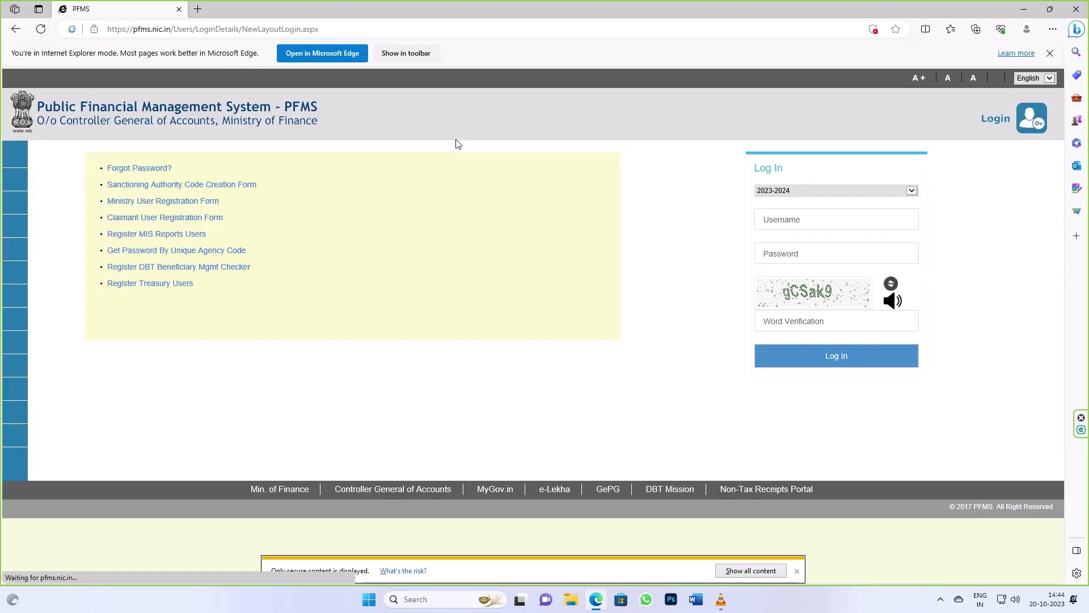
Step: Log in to PFMS for 2023-2024 by filling in the username, the account password and the word verification code
left_click(786, 224)
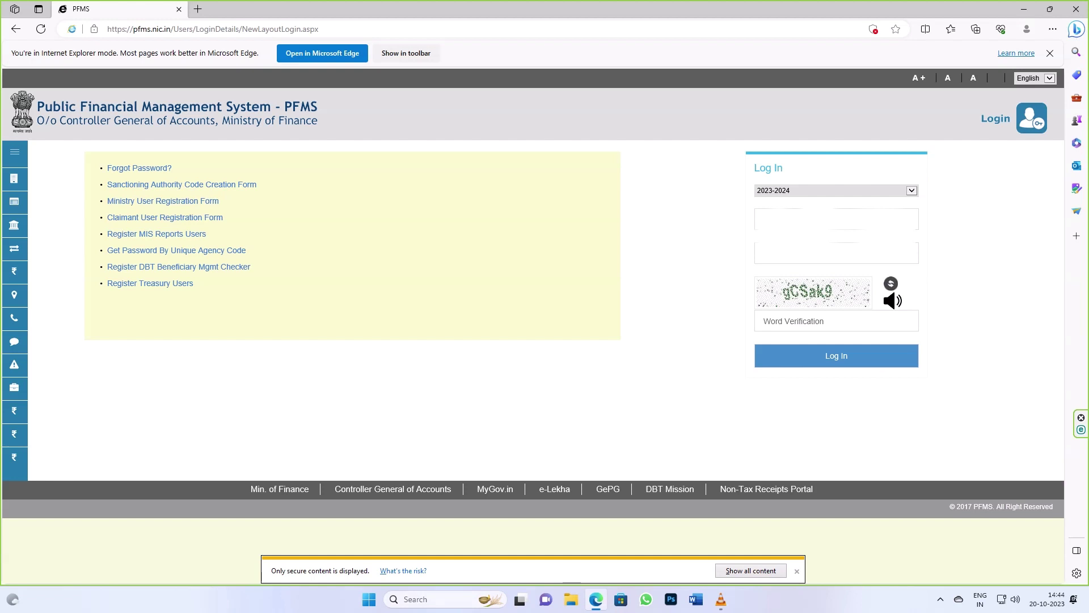
left_click(785, 319)
type("gCSak")
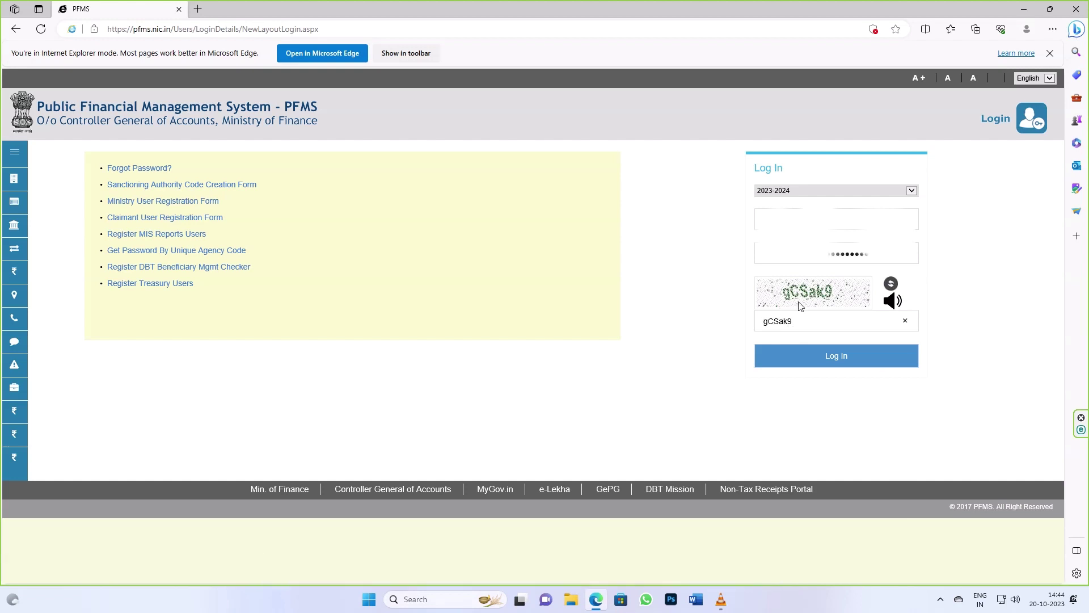
type("9")
left_click(833, 357)
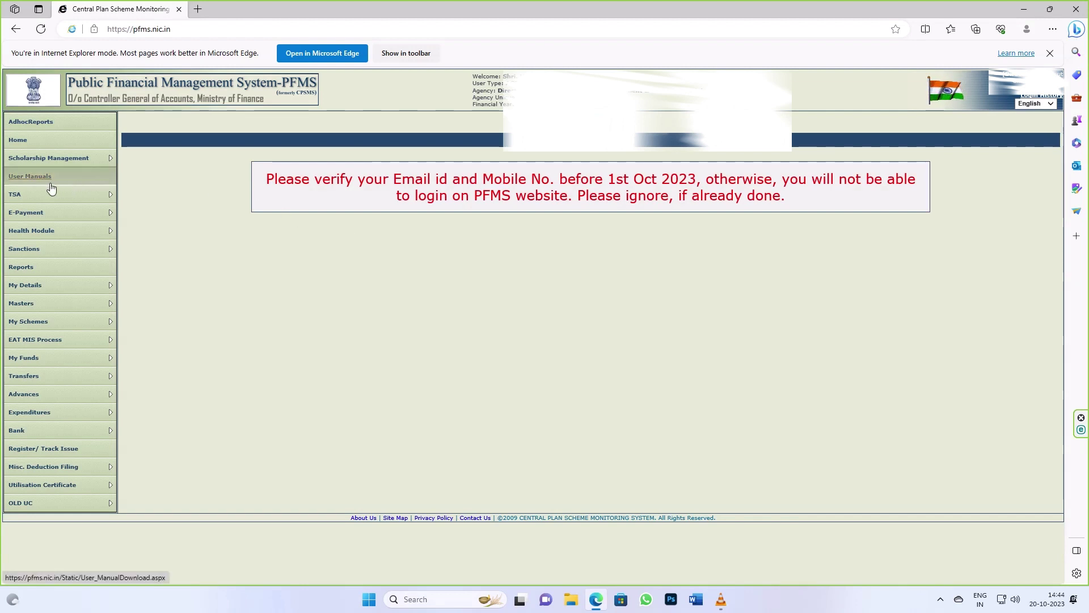
Step: Open the Enroll DSC WinApp page under Masters, DSC Management, to check the digital signature enrollment
mouse_move(46, 220)
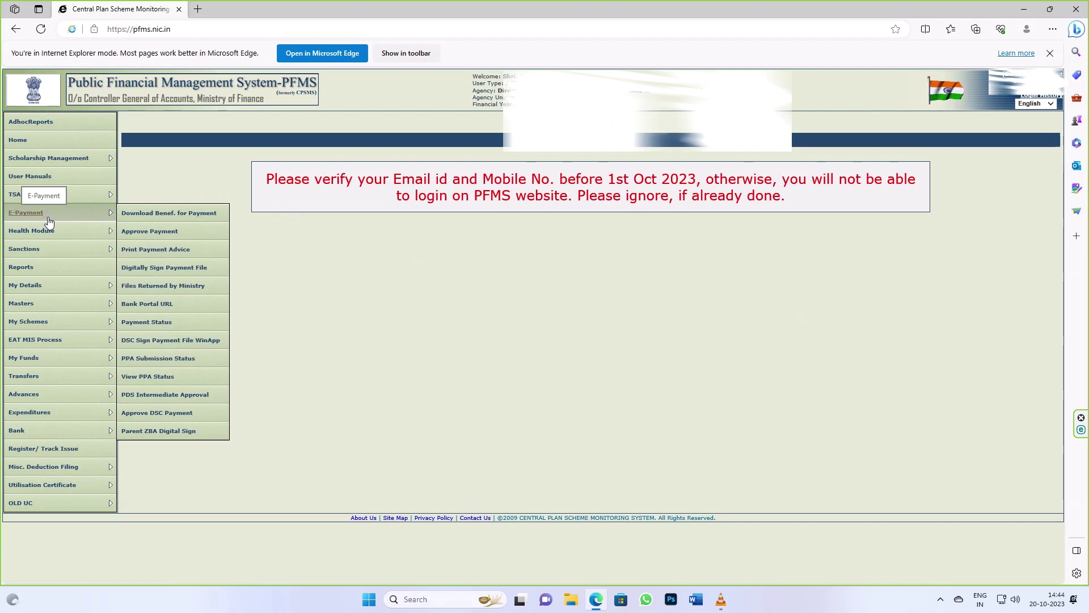
mouse_move(77, 322)
mouse_move(47, 437)
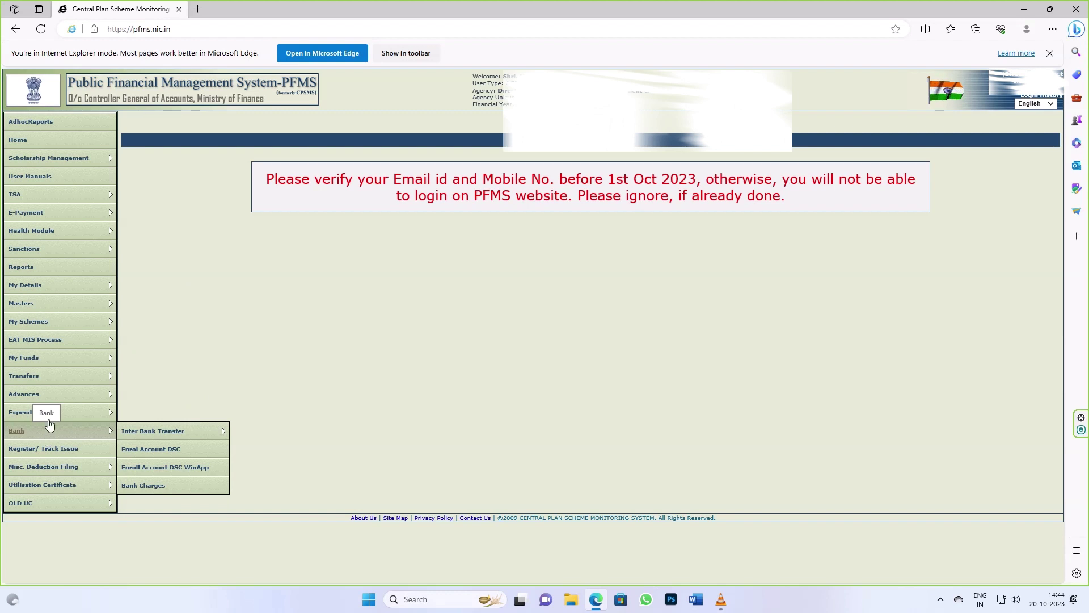
mouse_move(40, 308)
mouse_move(137, 310)
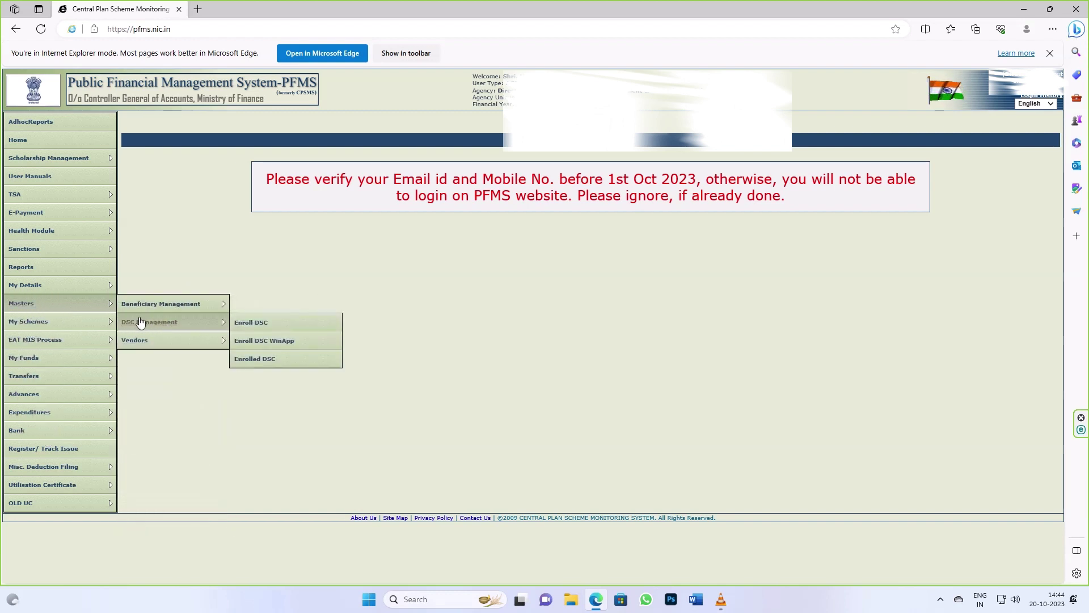
left_click(261, 339)
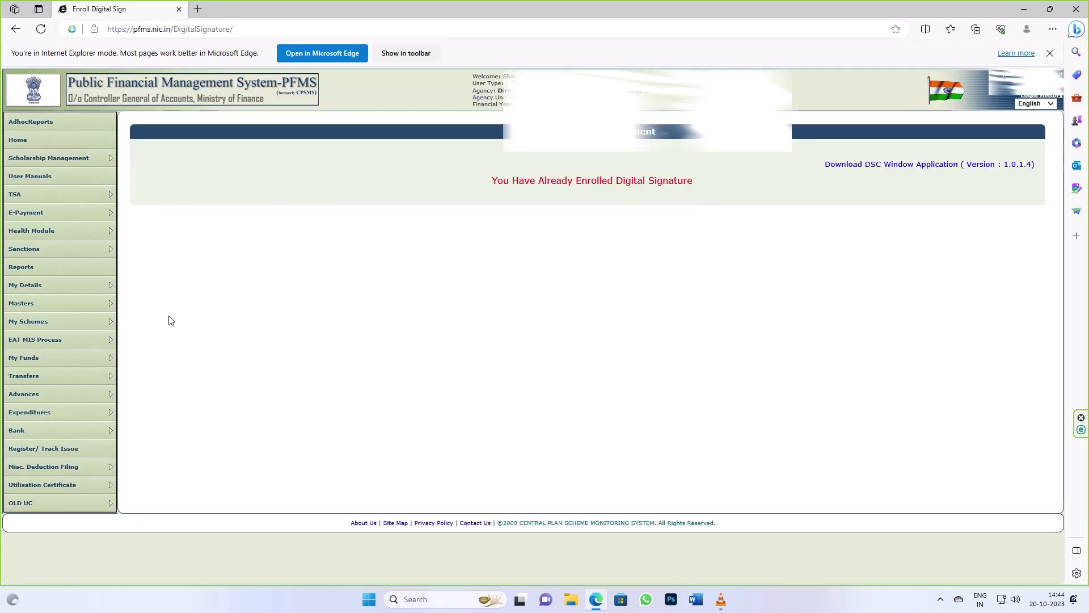
Step: On the Bank section's Enroll Account DSC WinApp page, start signing the first AXIS BANK enrollment file and allow the Digital Signature program to open
mouse_move(41, 413)
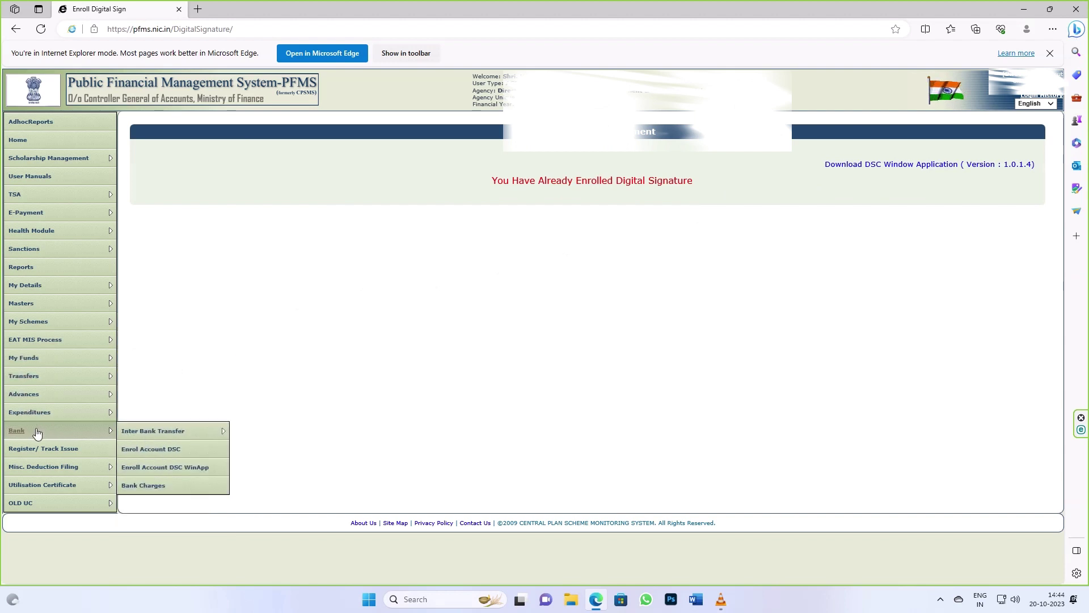
left_click(160, 471)
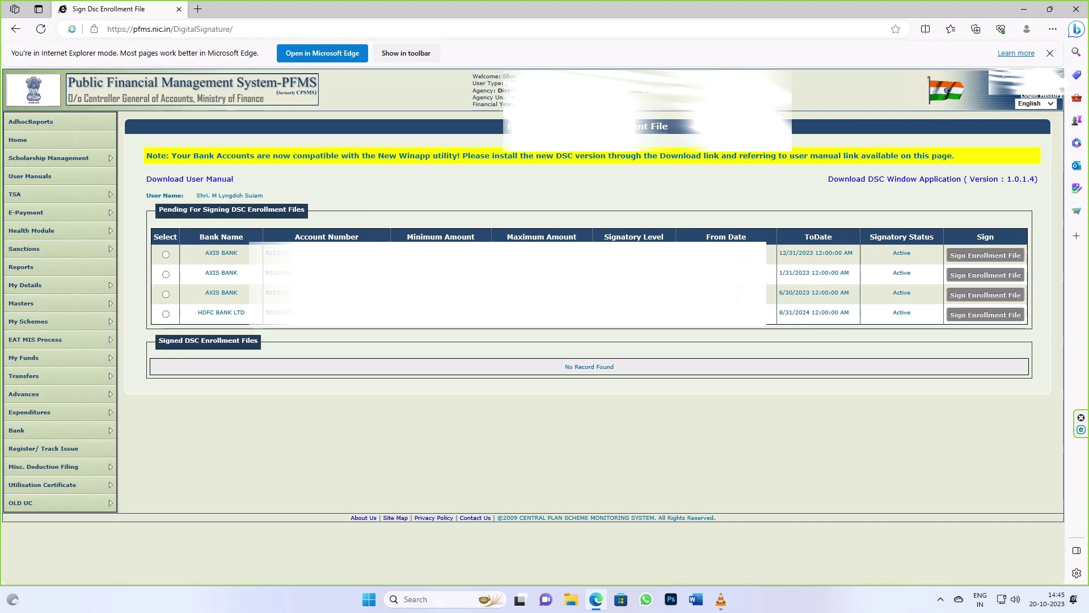
left_click(166, 255)
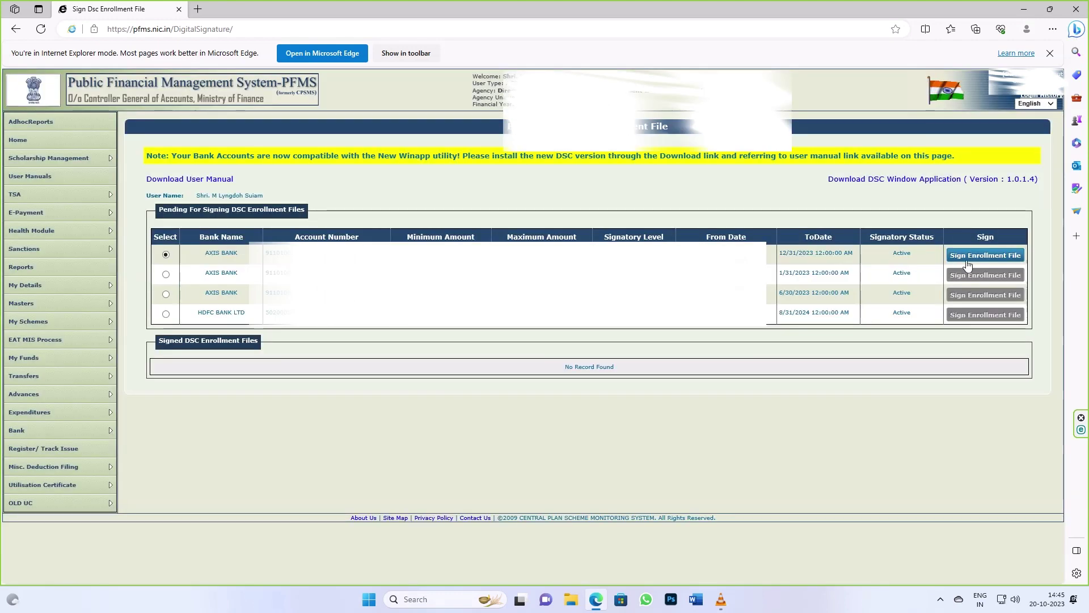
left_click(968, 257)
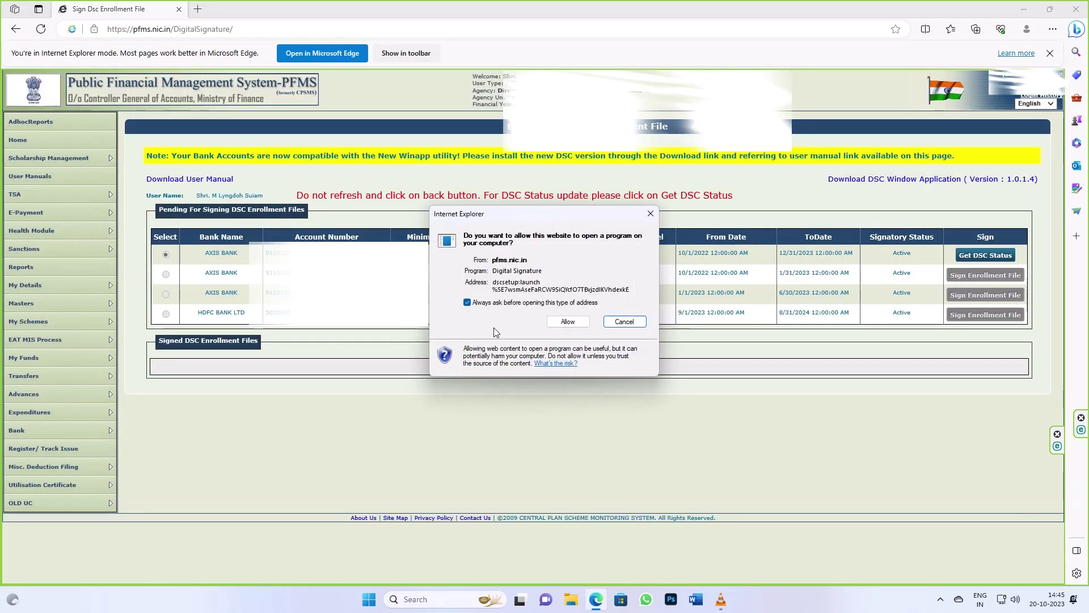
left_click(567, 321)
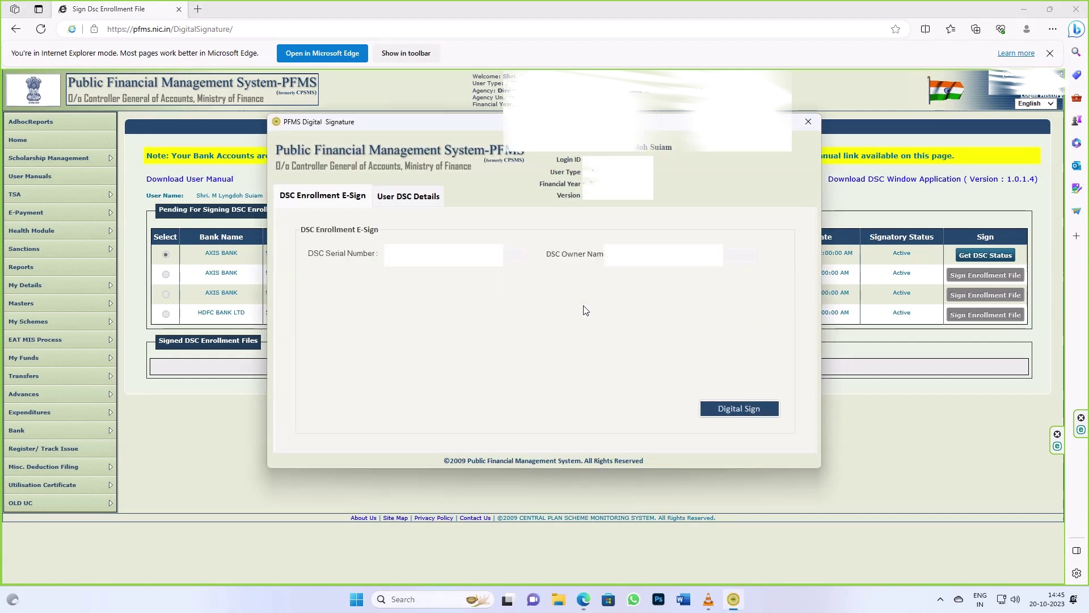
Step: Digitally sign the DSC enrollment file, entering the authentication PIN at both prompts, and acknowledge the response message
left_click(714, 404)
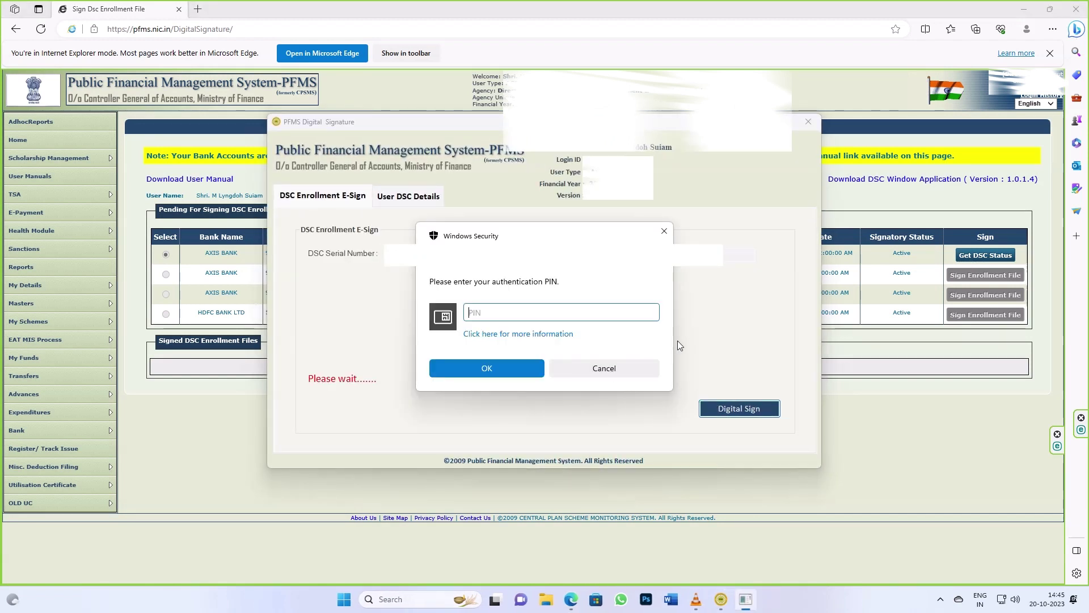
type("•••••••")
left_click(486, 369)
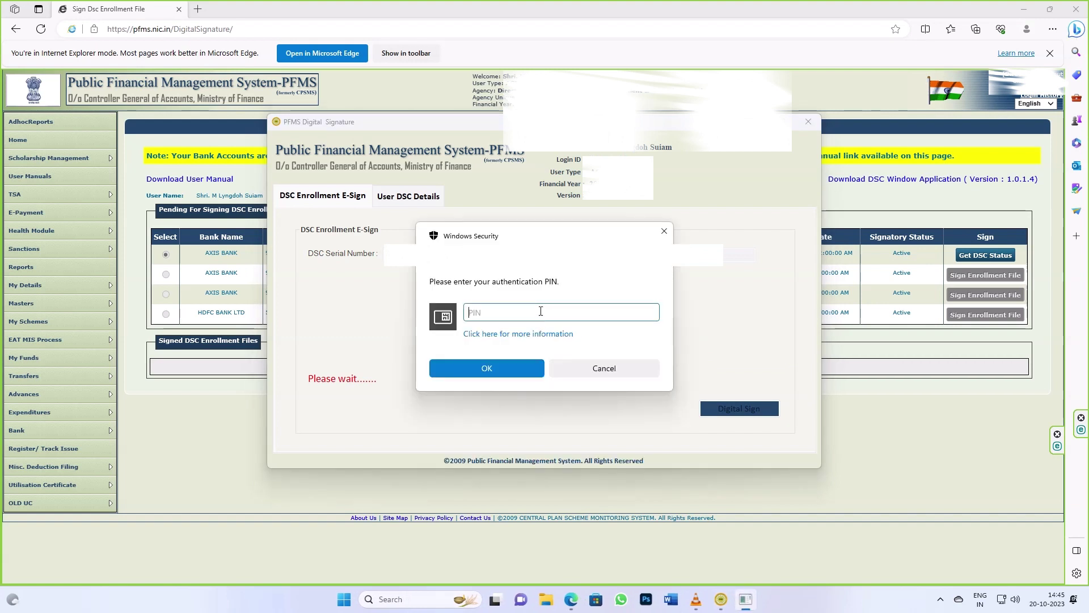
type("•••••••")
left_click(507, 366)
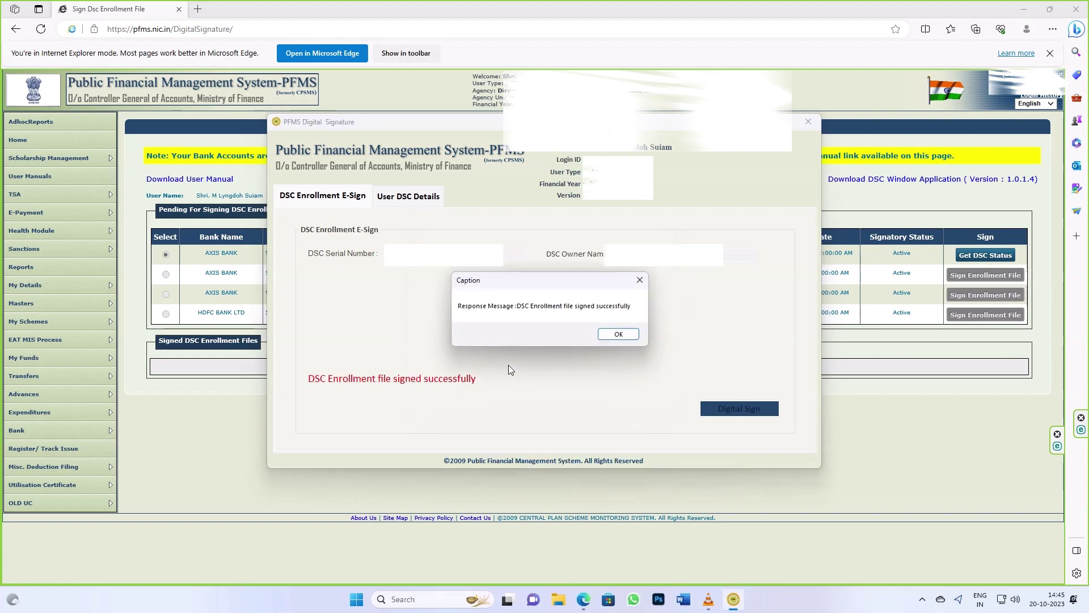
left_click(618, 335)
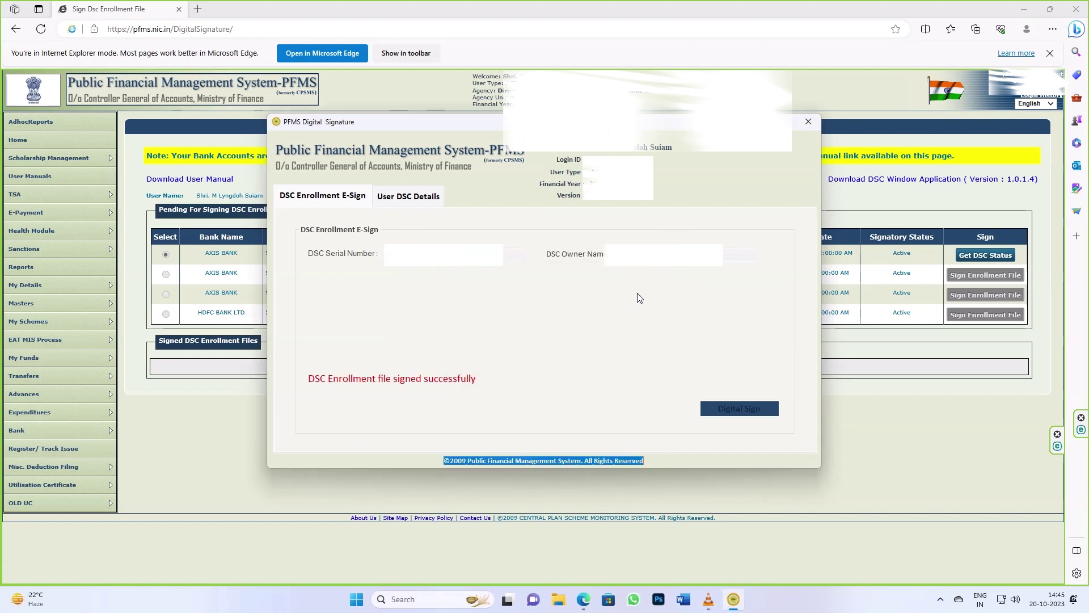
Step: Close the signing utility and update the DSC status of the first AXIS BANK enrollment file
left_click(807, 127)
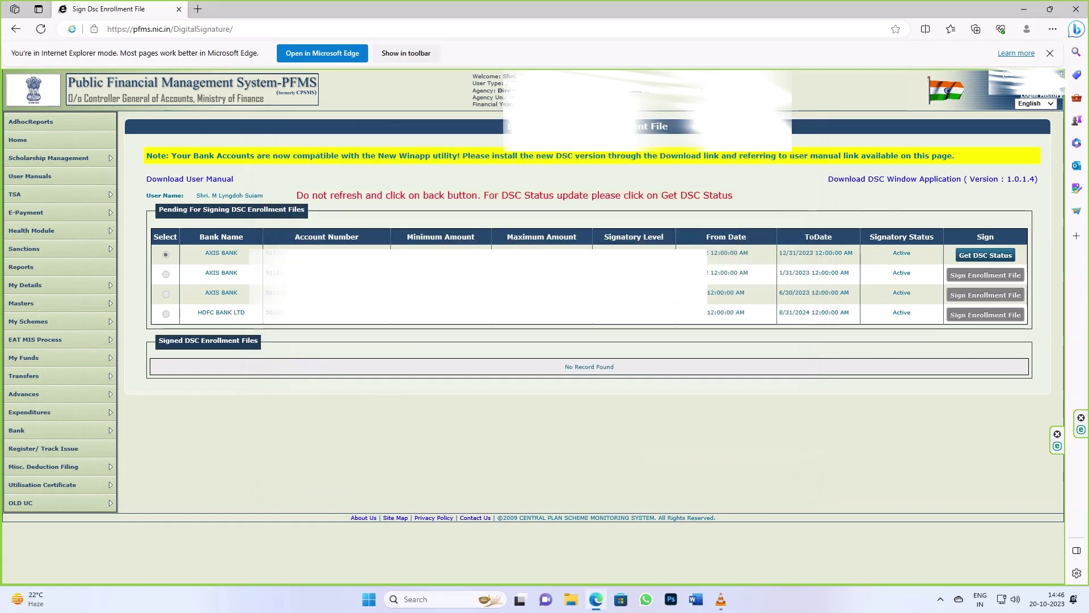
left_click(986, 255)
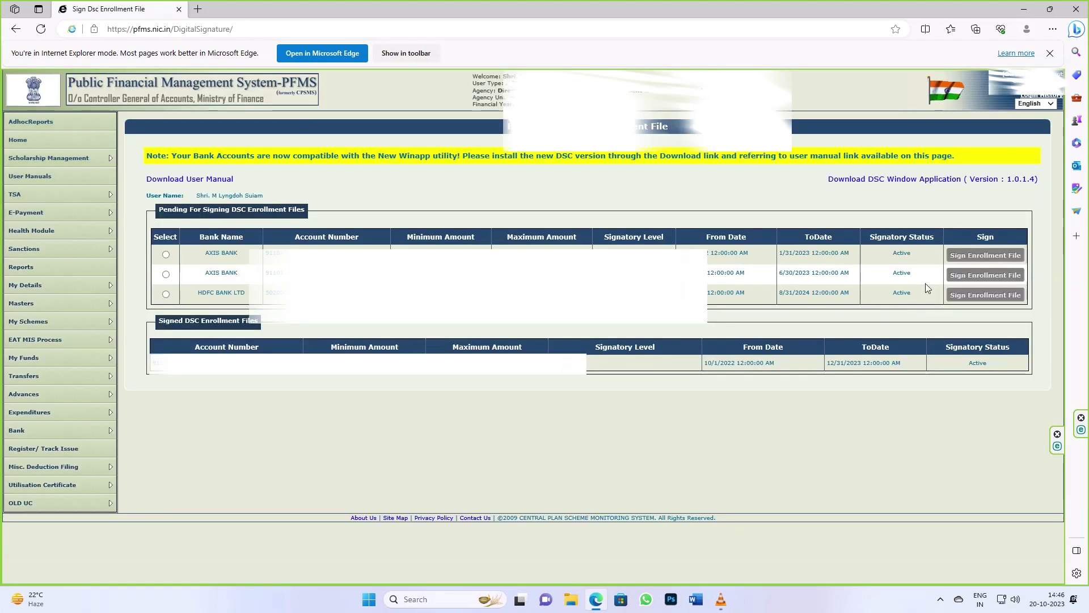
Step: Start signing the HDFC BANK LTD enrollment file and allow the Digital Signature program to open
left_click(166, 294)
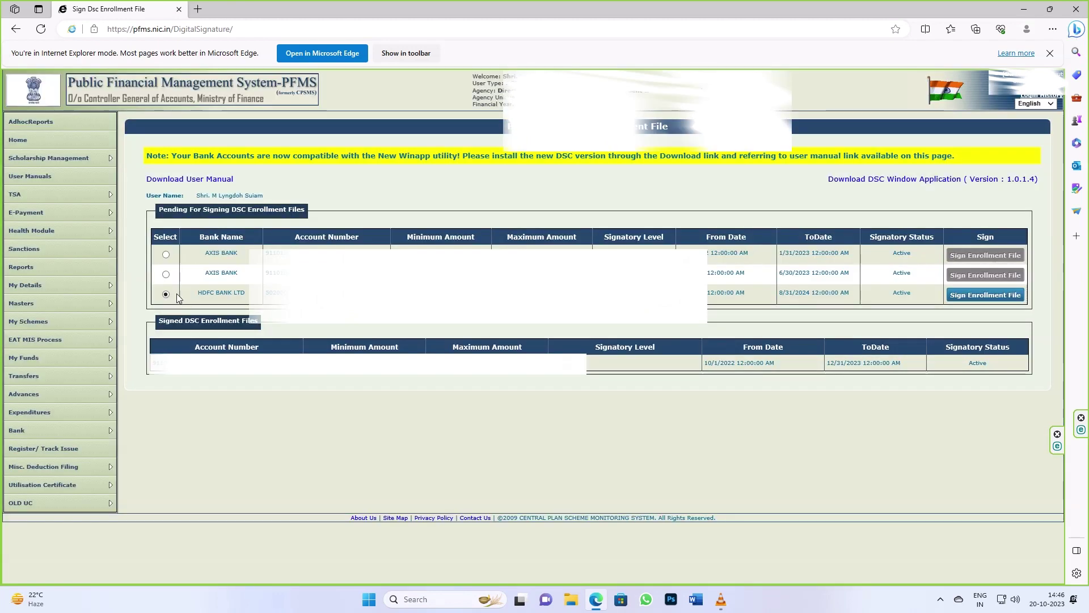
left_click(986, 295)
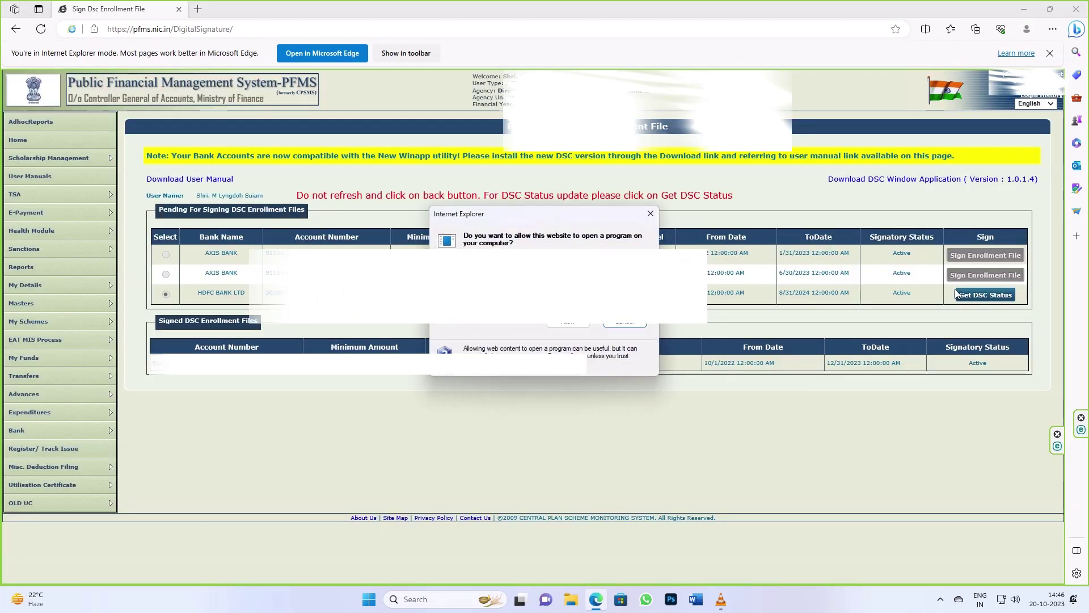
left_click(565, 321)
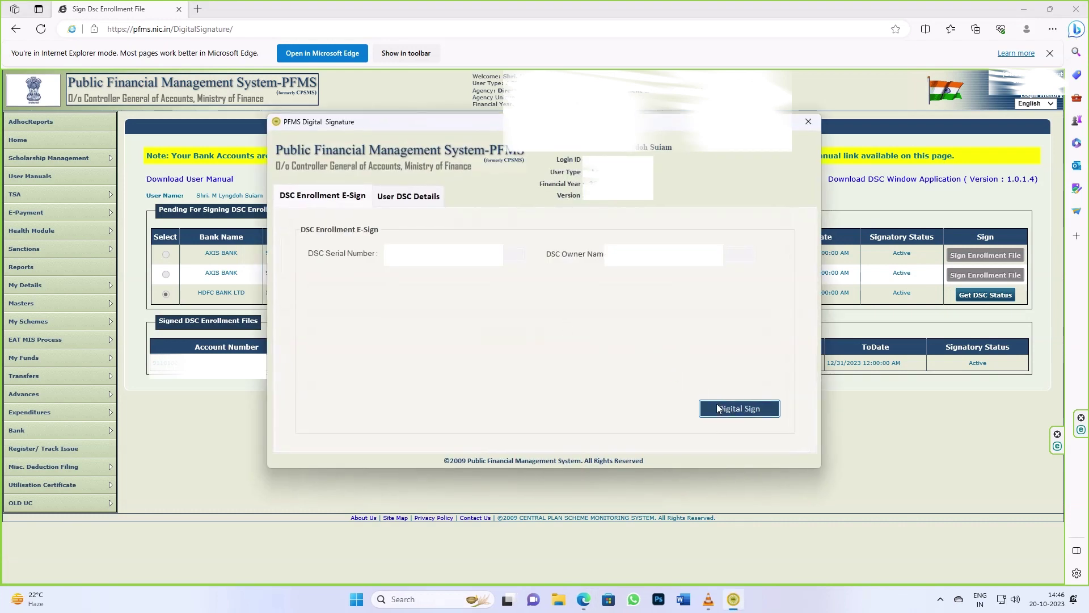
Step: Digitally sign the HDFC BANK LTD enrollment file, entering the authentication PIN at both prompts, close the utility and update the file's DSC status
left_click(717, 409)
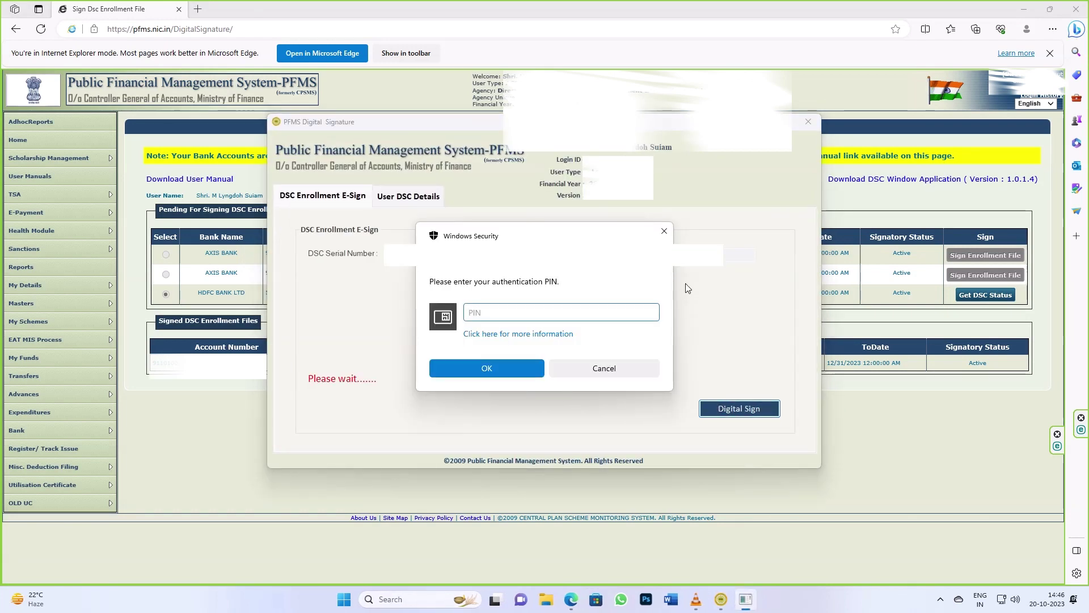
type("••••••••")
left_click(509, 367)
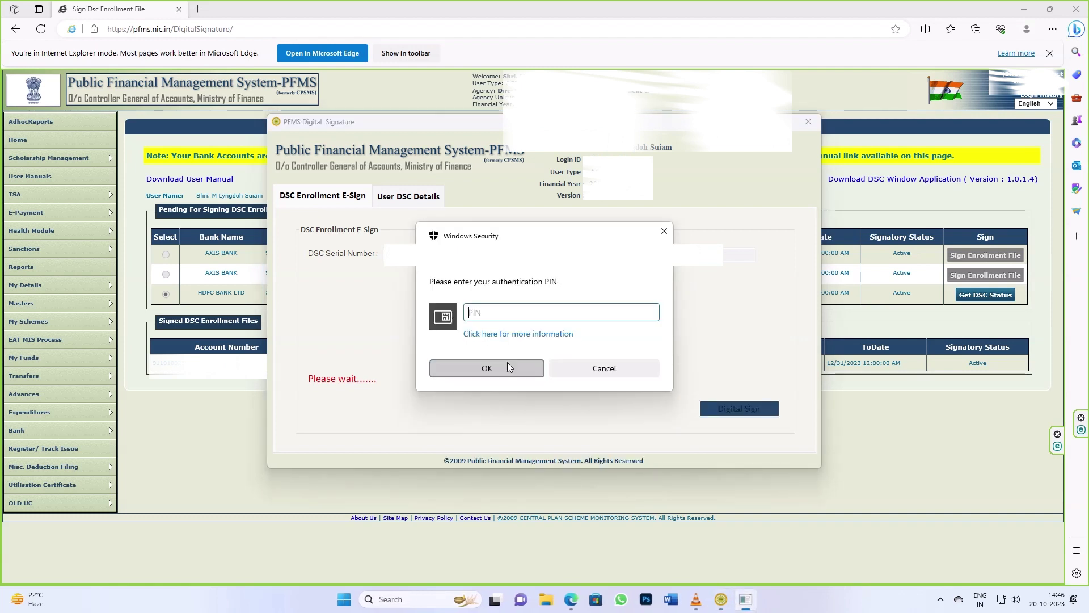
type("••••••")
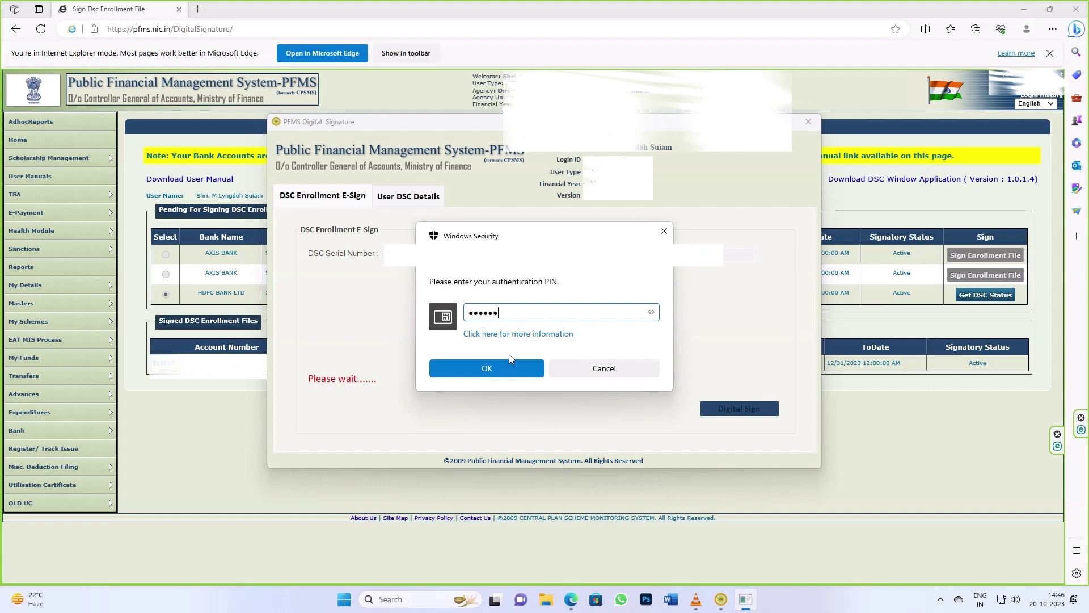
type("••")
left_click(529, 369)
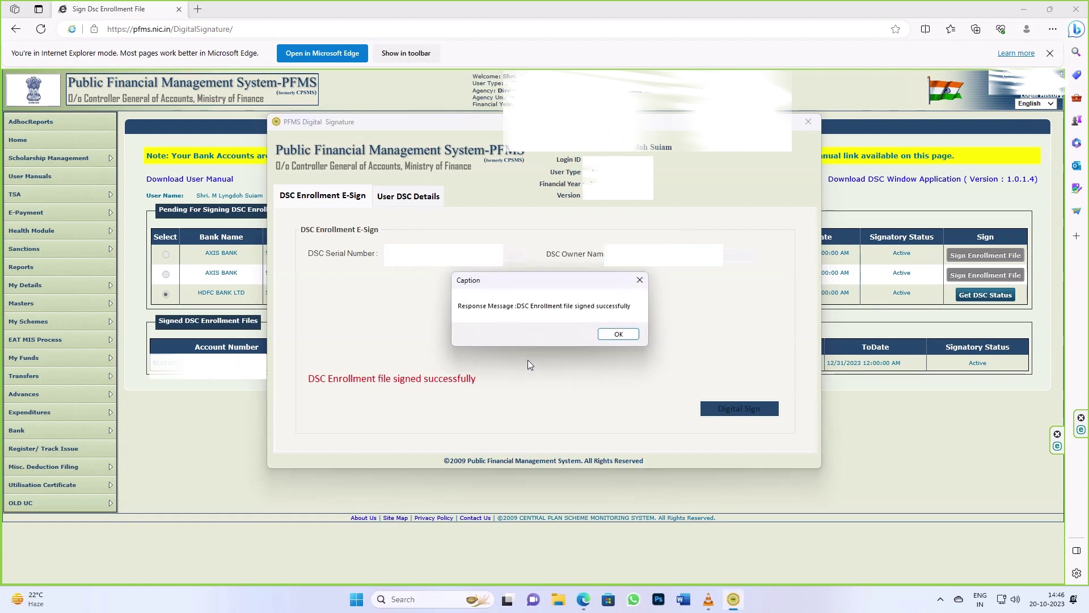
left_click(634, 334)
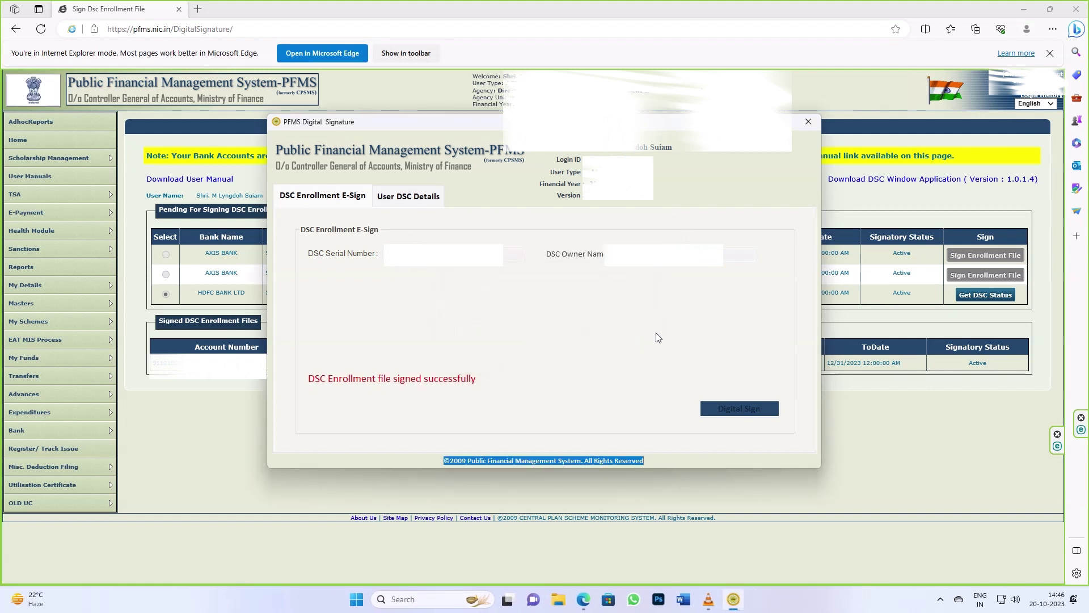
left_click(808, 121)
left_click(985, 293)
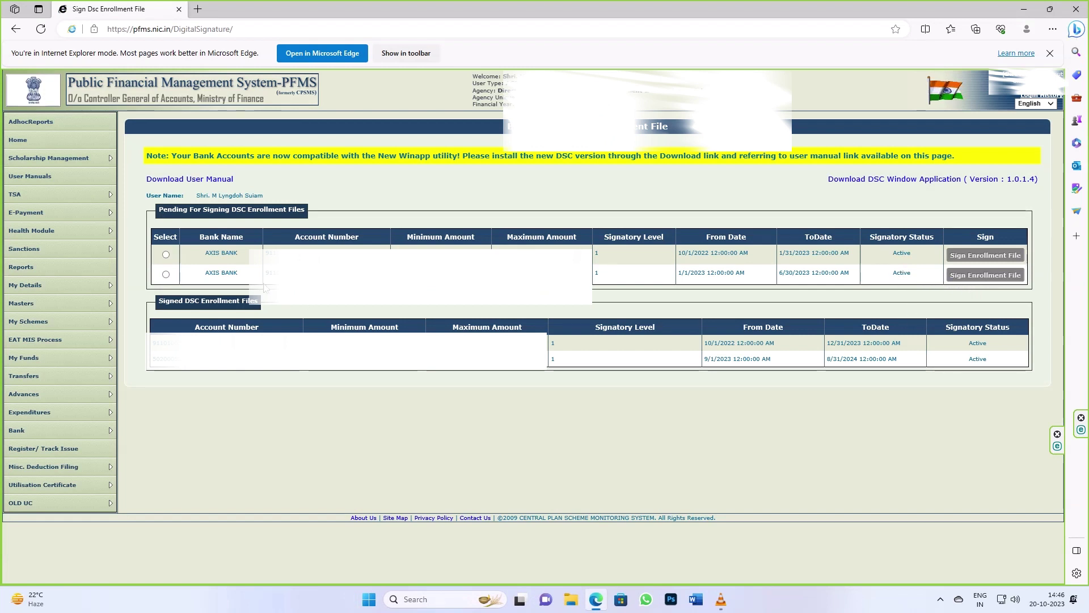
Step: Open the DSC Sign Payment File WinApp page in the E-Payment section
mouse_move(74, 367)
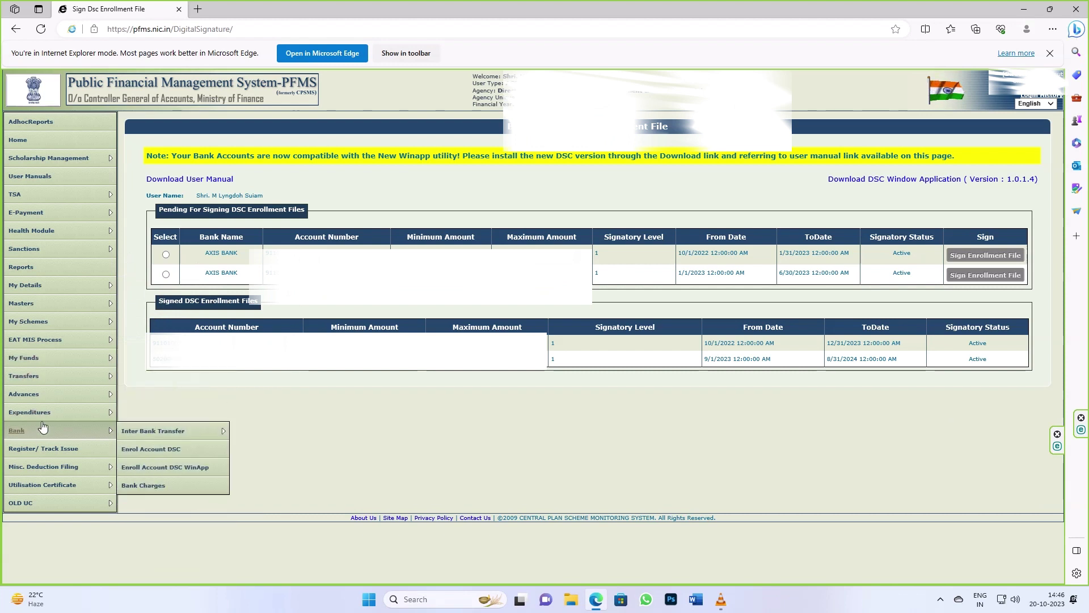
mouse_move(42, 422)
mouse_move(36, 314)
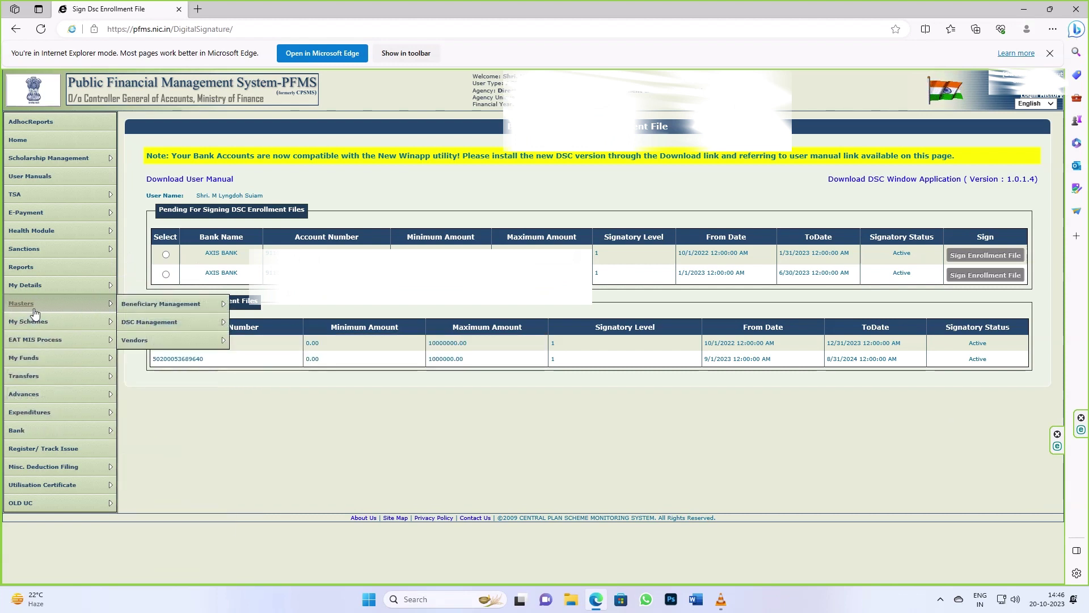
mouse_move(127, 322)
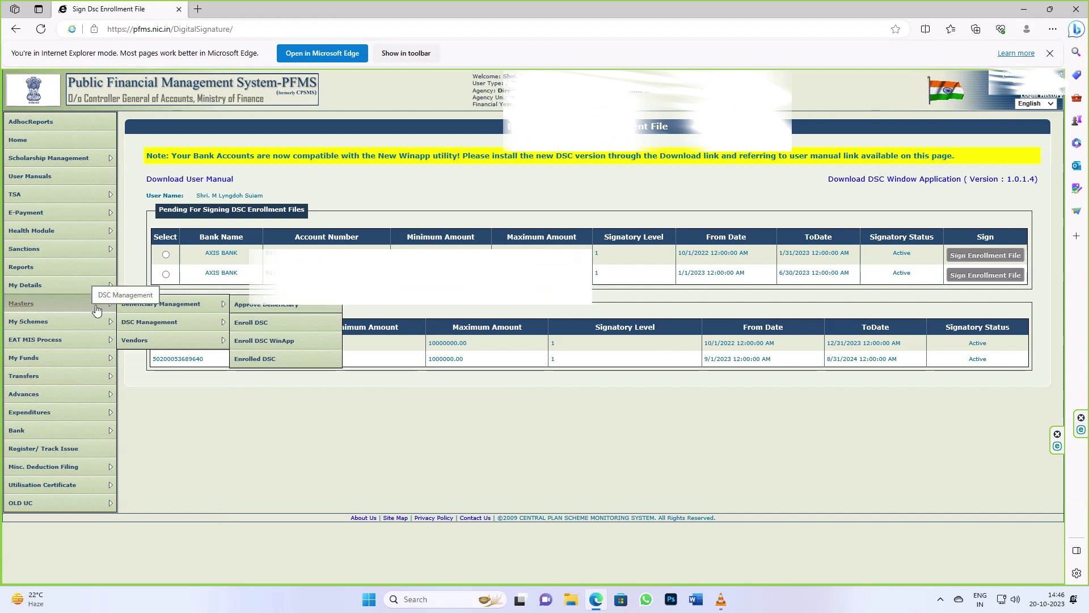
mouse_move(51, 214)
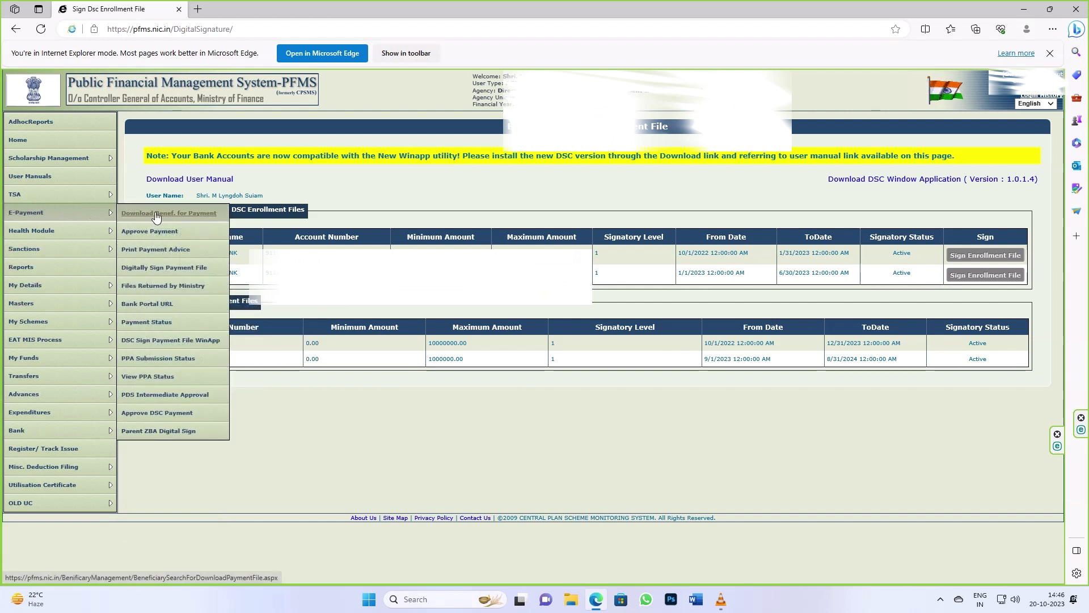
left_click(180, 341)
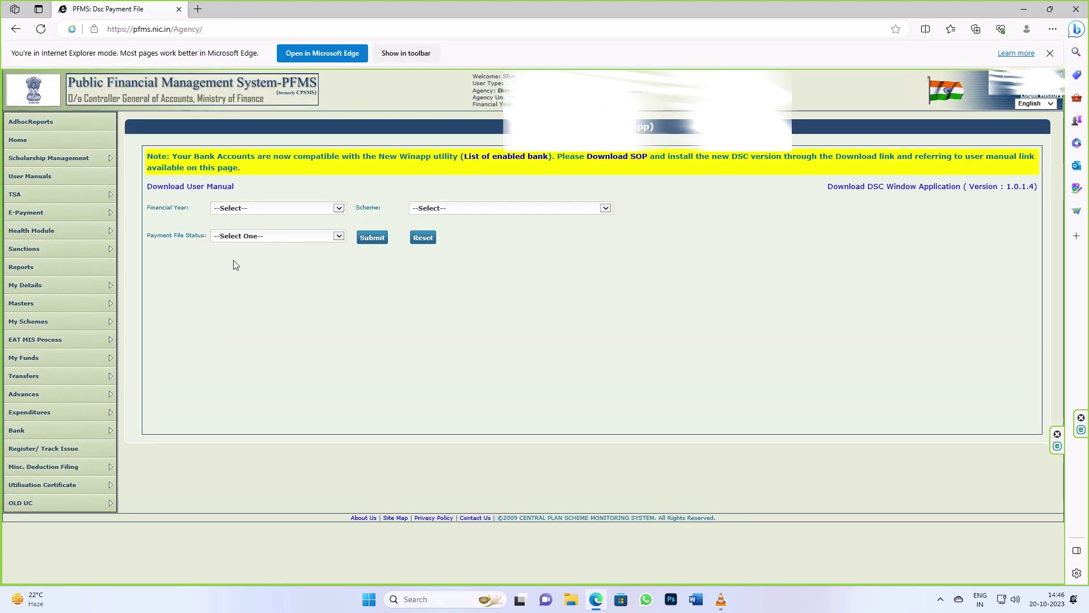
Step: List the pending payment files for DSC for financial year 2023-2024 and scheme ML13 - SUB MISSION ON AGRICULTURE EXTENSION (SMAE)
left_click(336, 209)
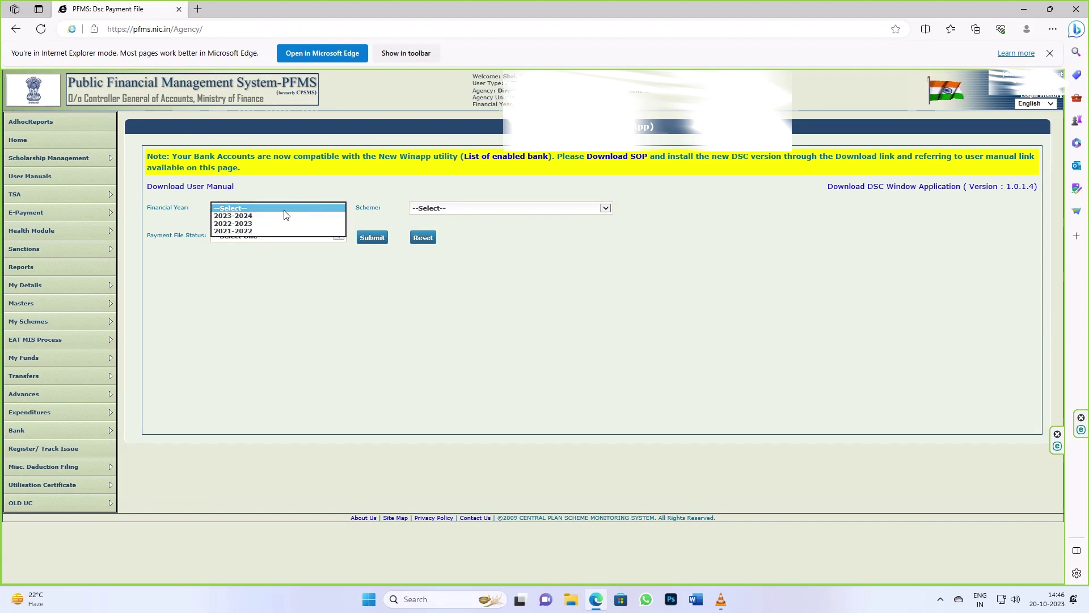
left_click(256, 215)
left_click(466, 210)
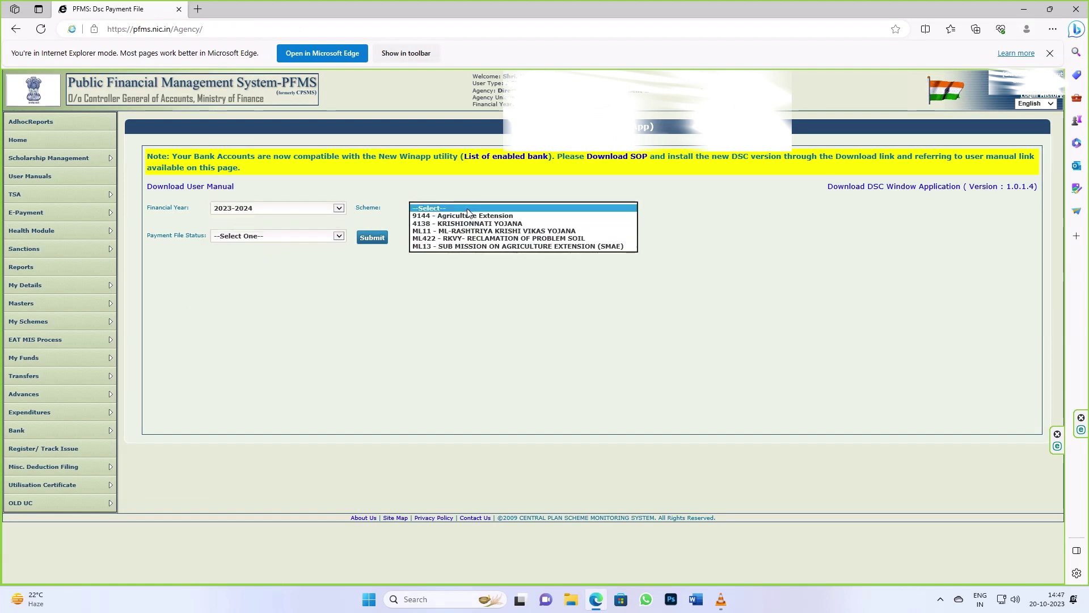
left_click(451, 246)
left_click(318, 235)
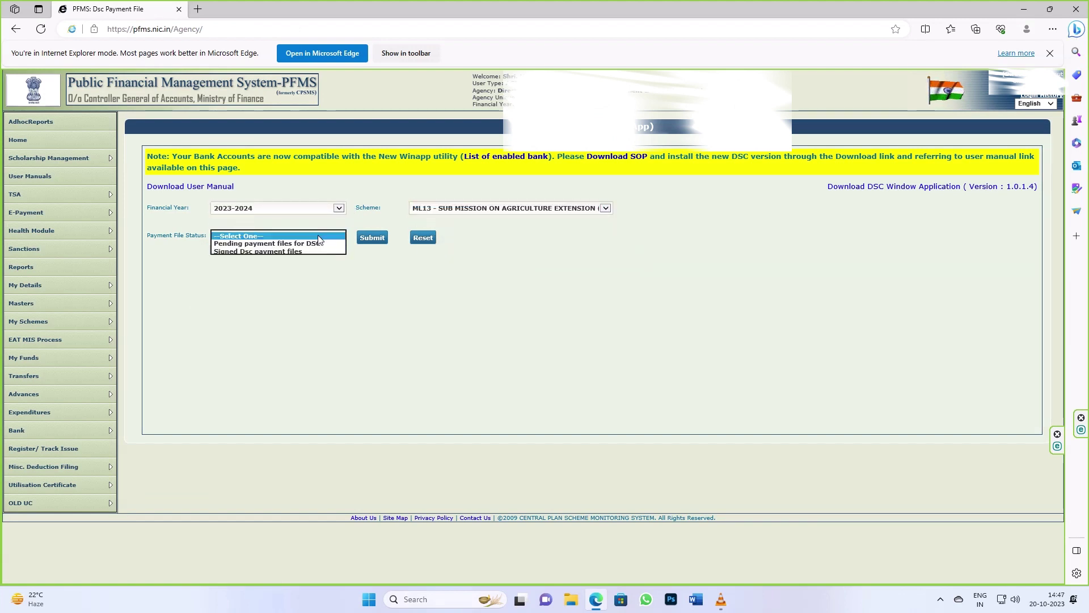
left_click(283, 244)
left_click(368, 238)
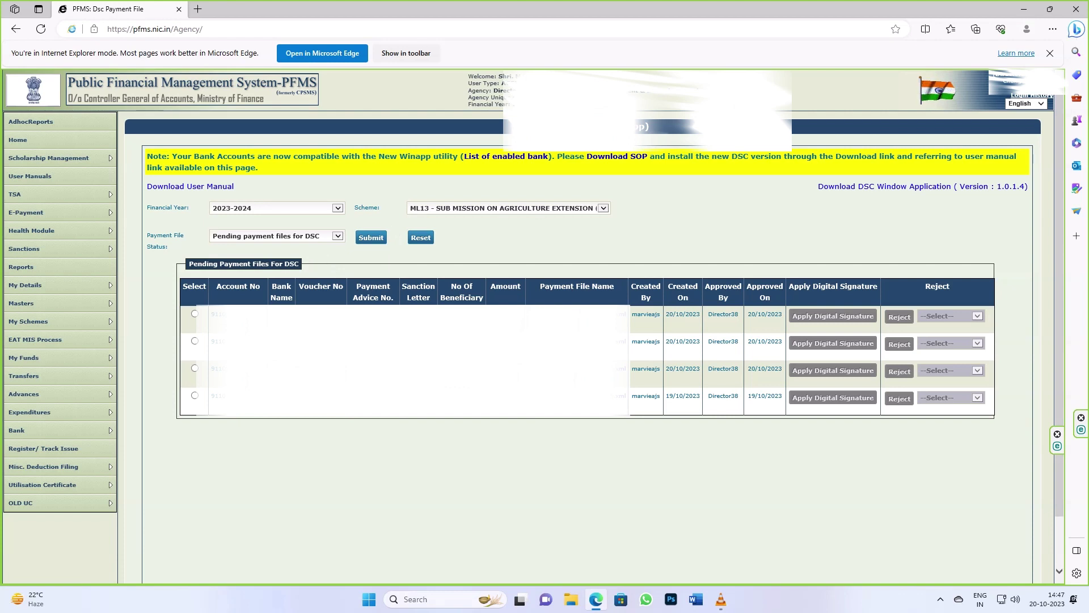
Step: Start applying the digital signature to the first pending payment file and allow the Digital Signature program to open
left_click(195, 313)
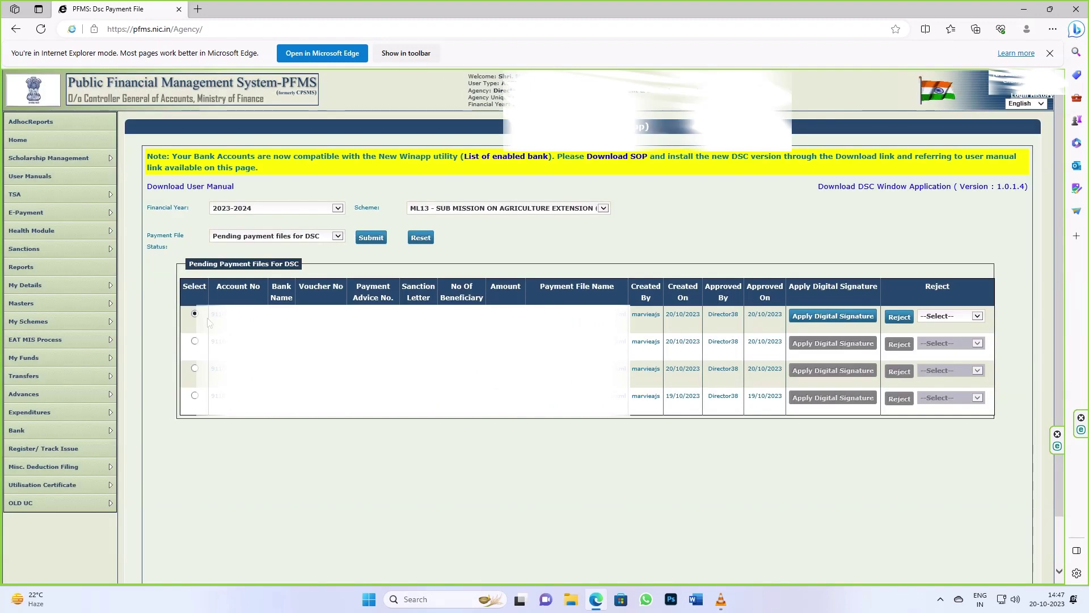
left_click(825, 315)
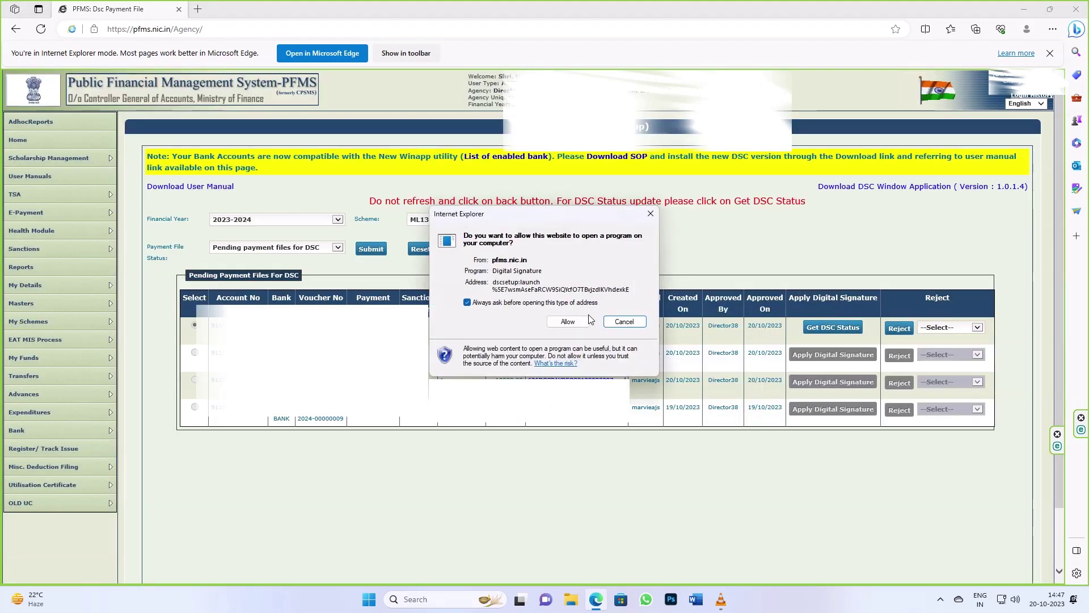
left_click(589, 319)
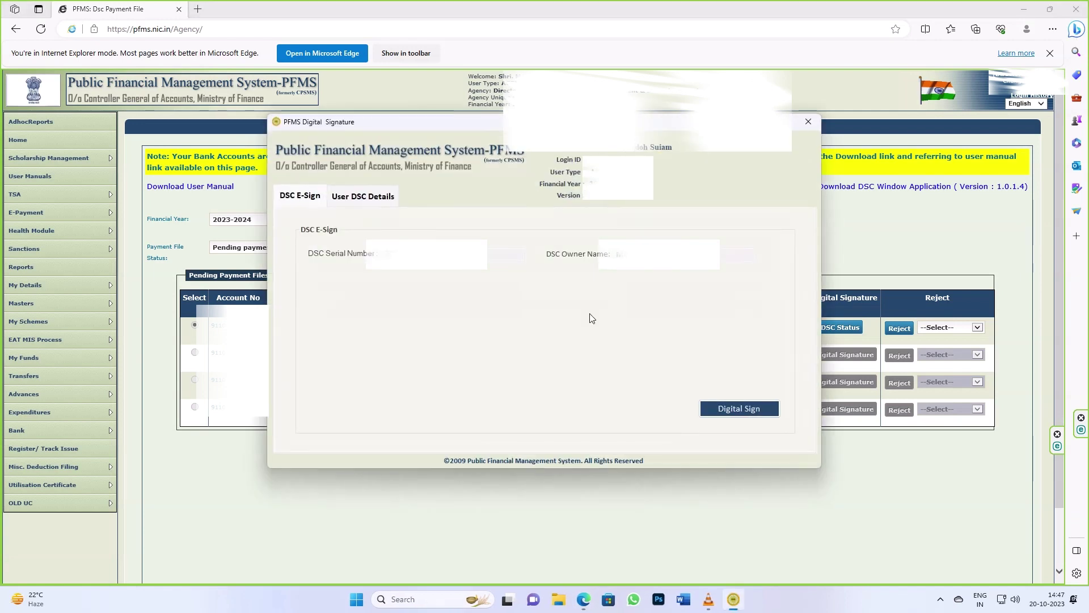
Step: Digitally sign the payment file, entering the authentication PIN at both prompts, close the utility and update the file's DSC status
left_click(732, 411)
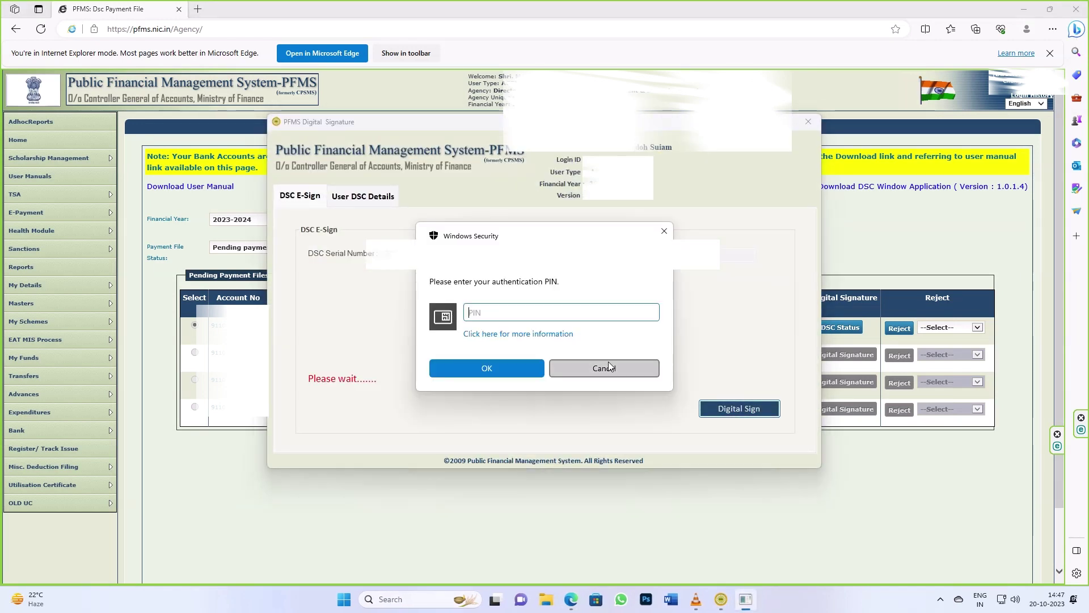
type("********")
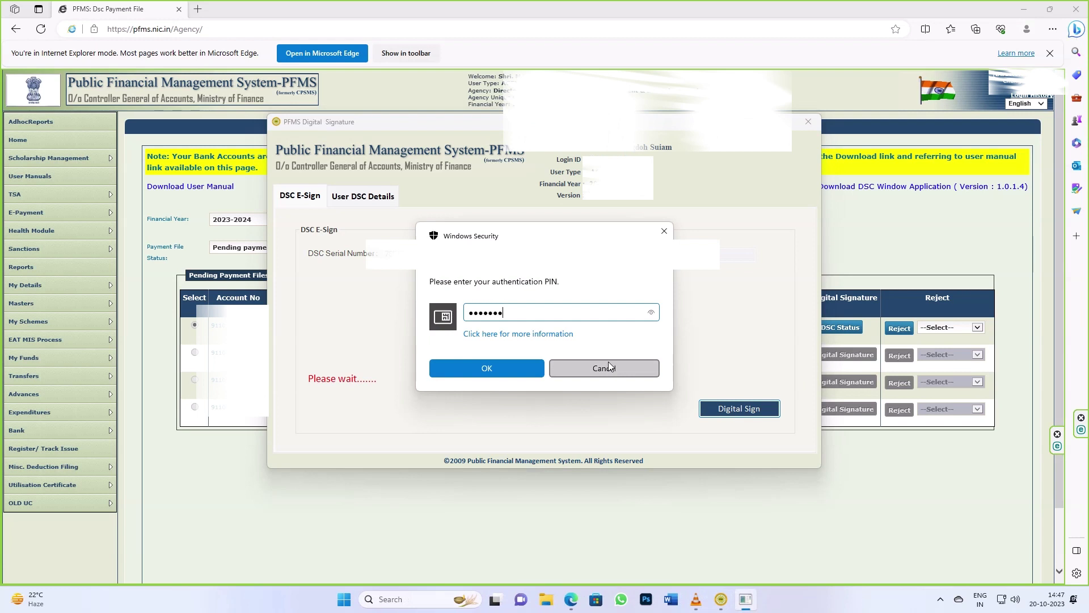
left_click(512, 368)
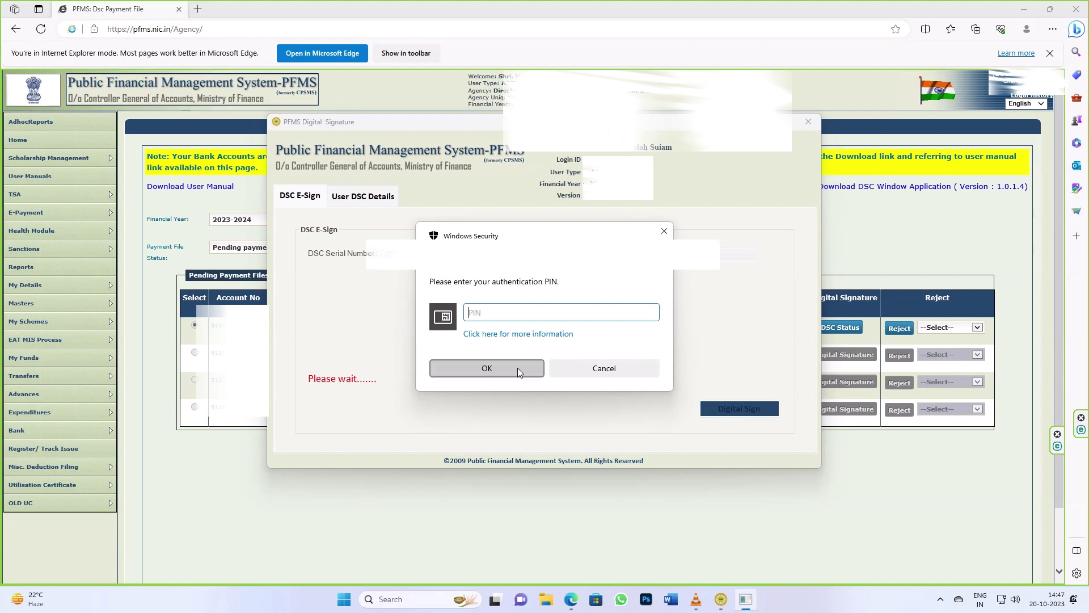
type("********")
left_click(523, 369)
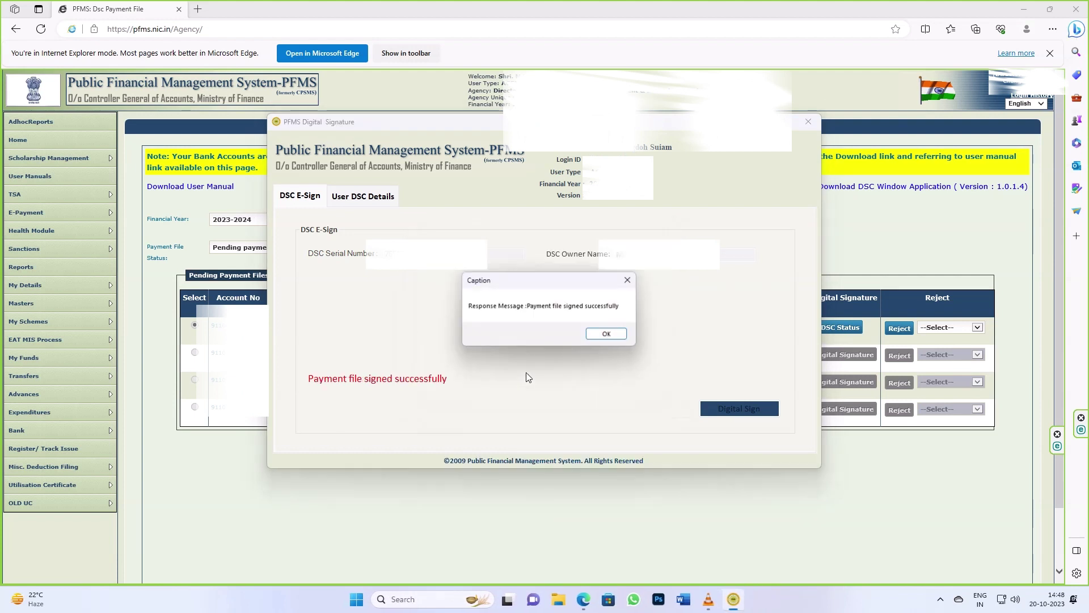
left_click(626, 334)
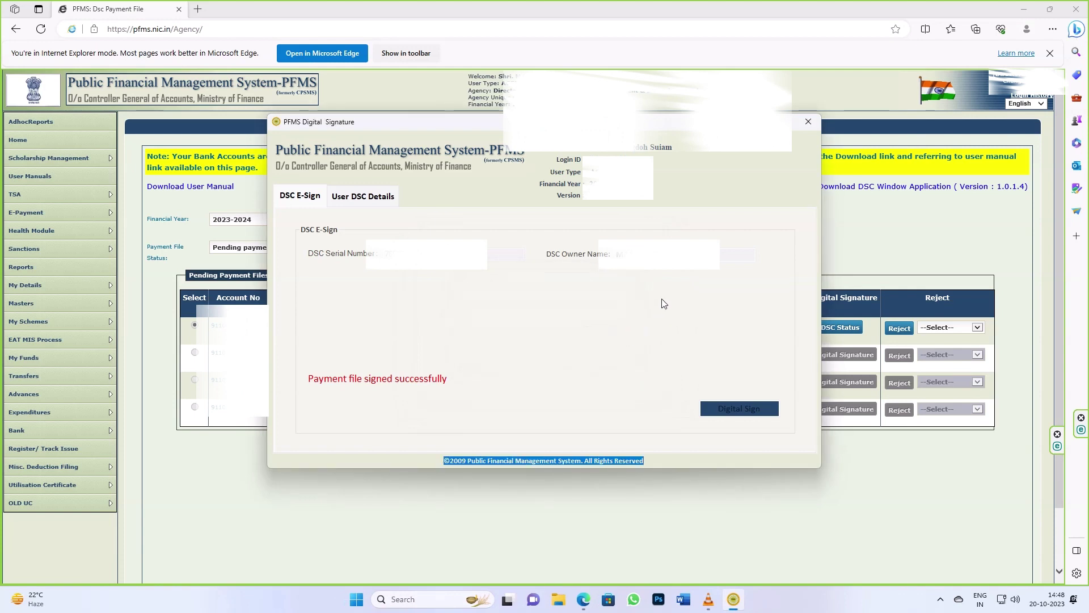
left_click(807, 126)
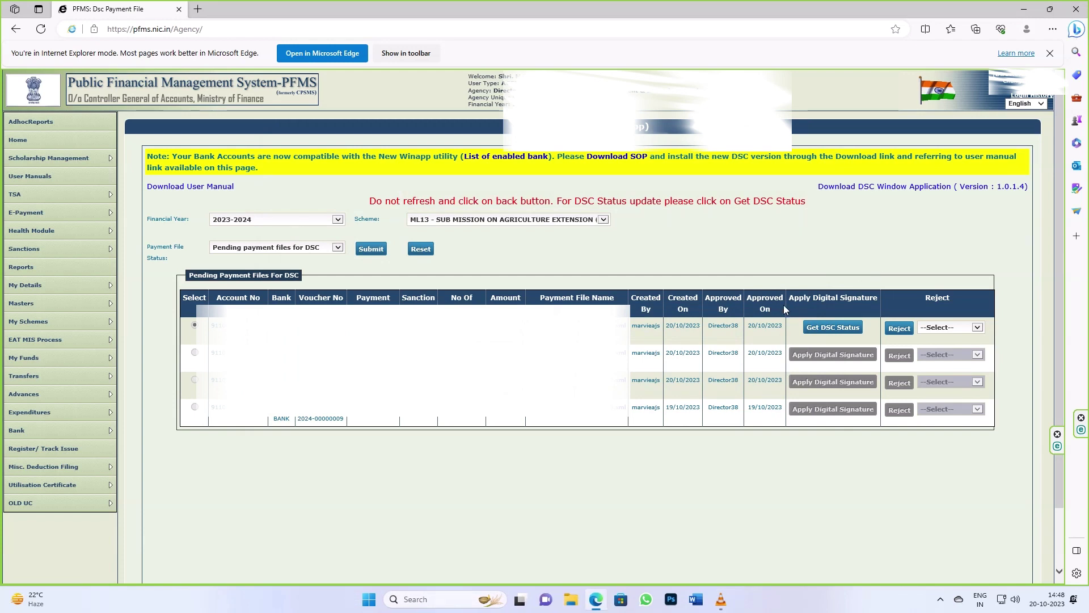
left_click(833, 327)
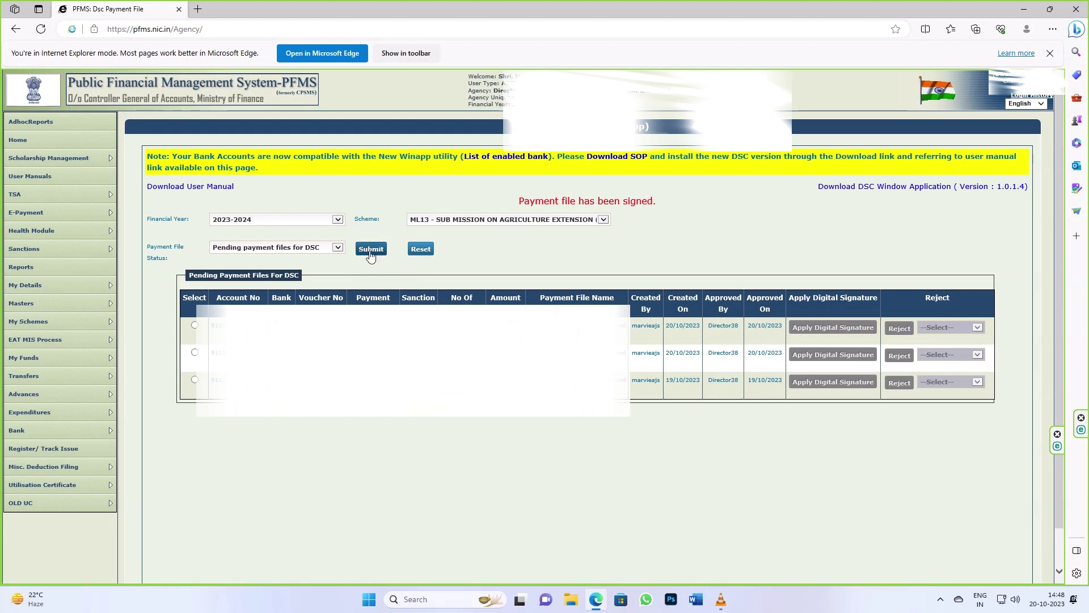
Step: Switch the payment file status to Signed Dsc payment files and list the signed files for the same scheme
left_click(338, 248)
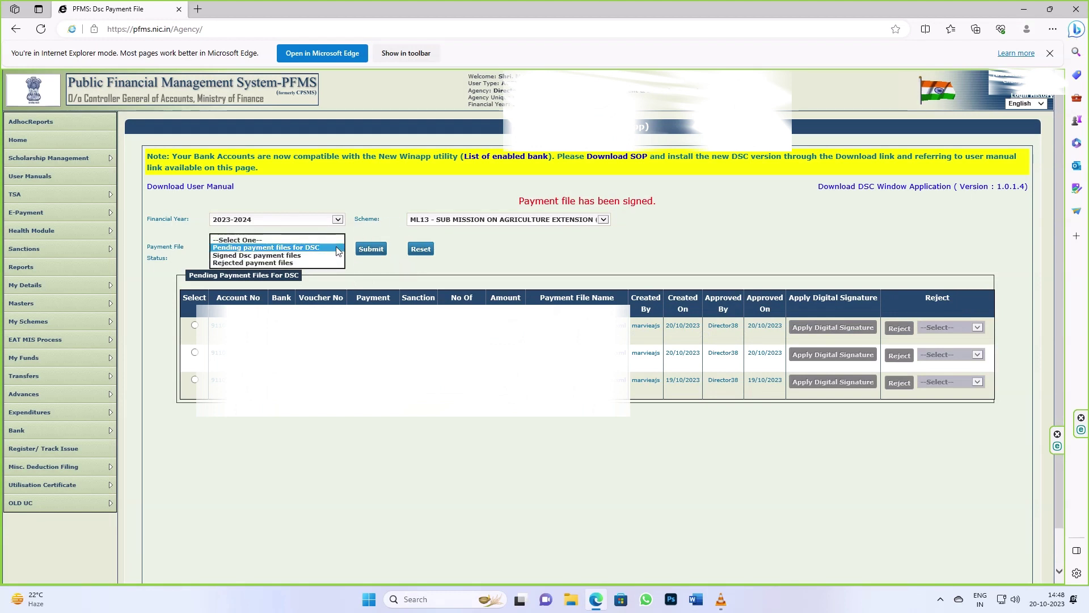
left_click(256, 256)
left_click(370, 249)
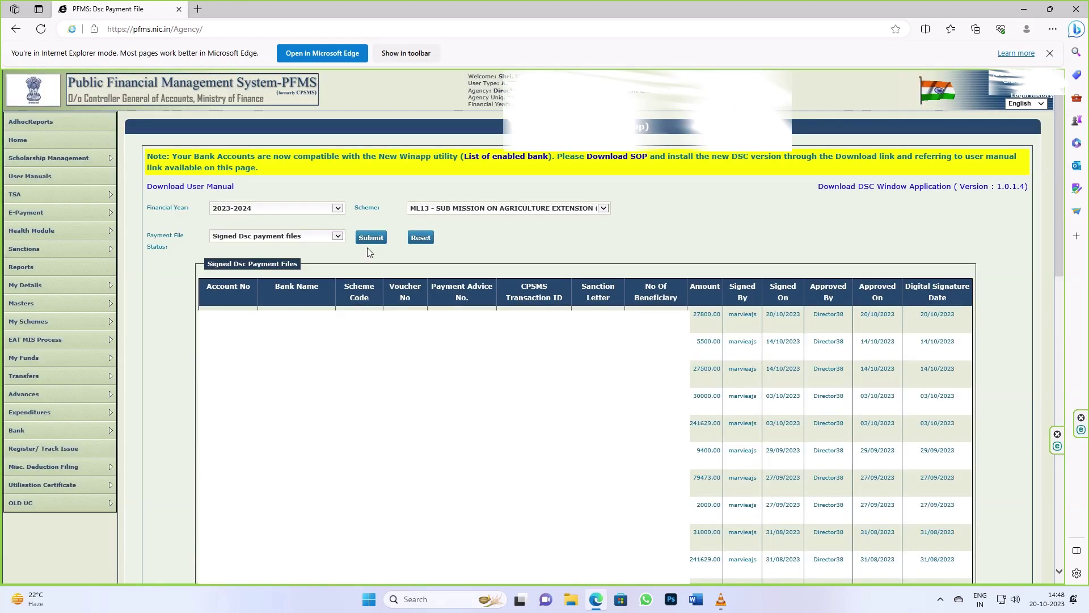